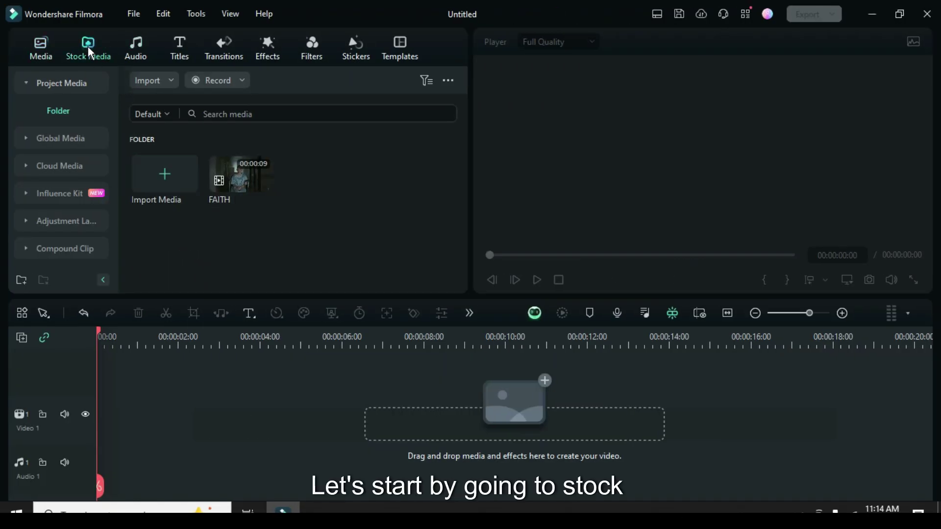
Step: Add the White stock background to Video 1 and the Default Title above it
click(88, 47)
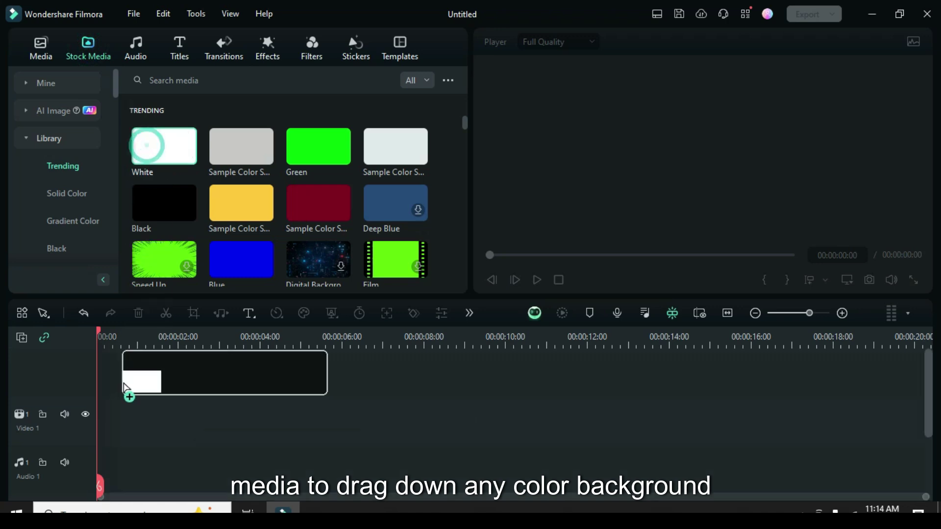
drag(147, 152, 123, 430)
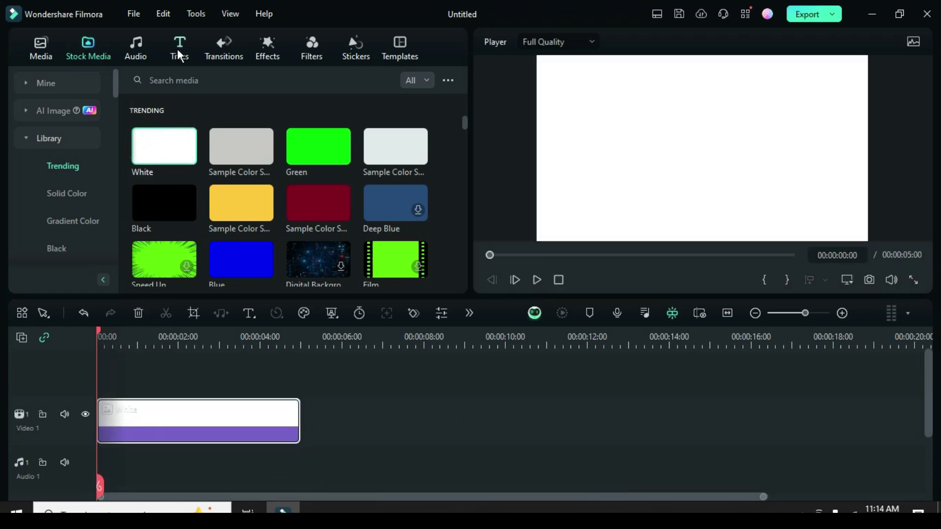
click(179, 47)
drag(164, 125, 129, 380)
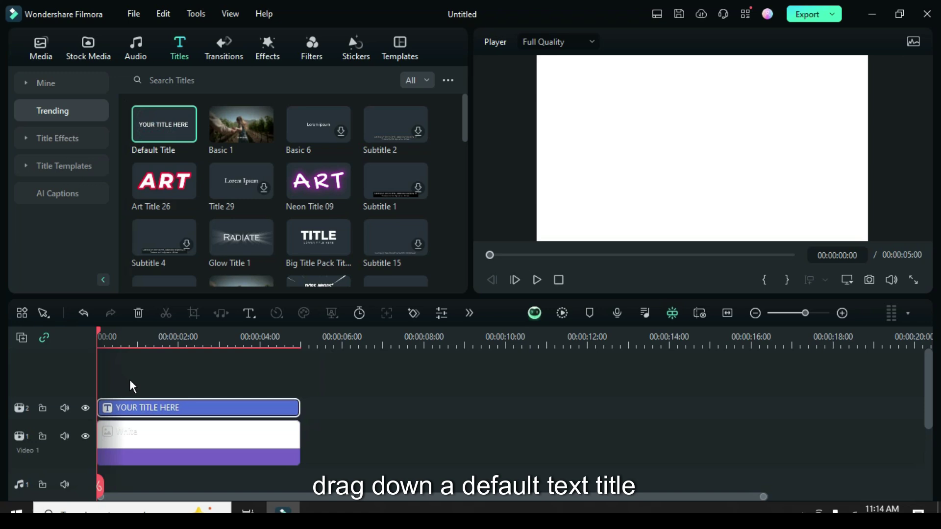
Step: Open the title in advanced editing and make its text fill green
double_click(187, 409)
click(374, 276)
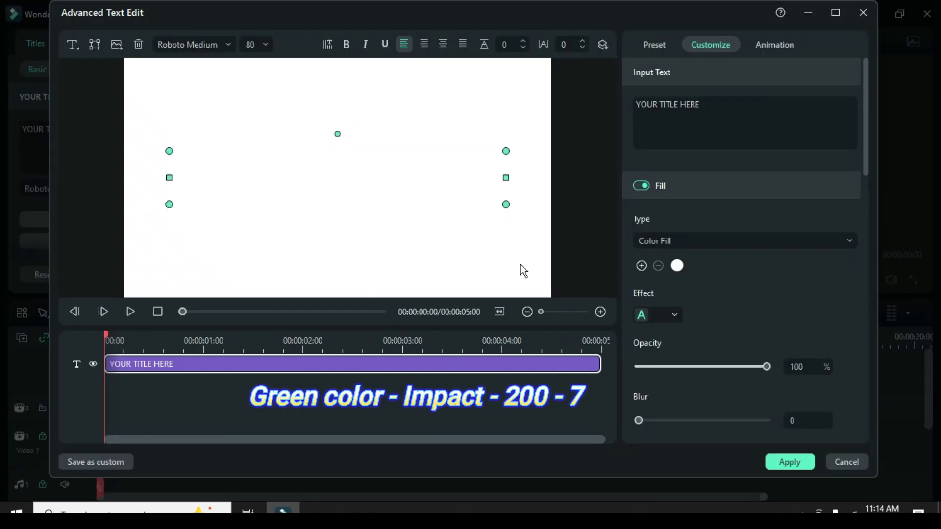
click(676, 266)
click(679, 382)
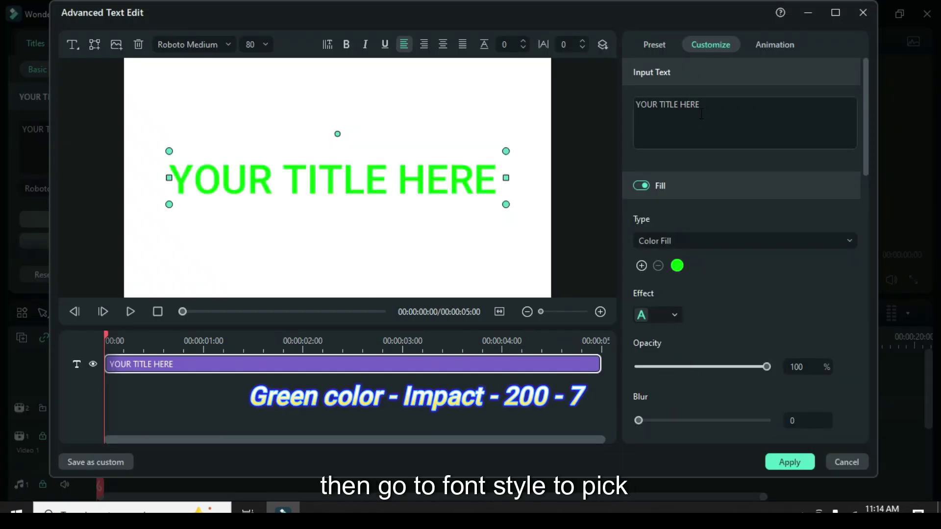
Step: Change the title text to MEDICINE in Impact, size 200, spacing 7, and apply it
drag(702, 104, 635, 105)
text(M)
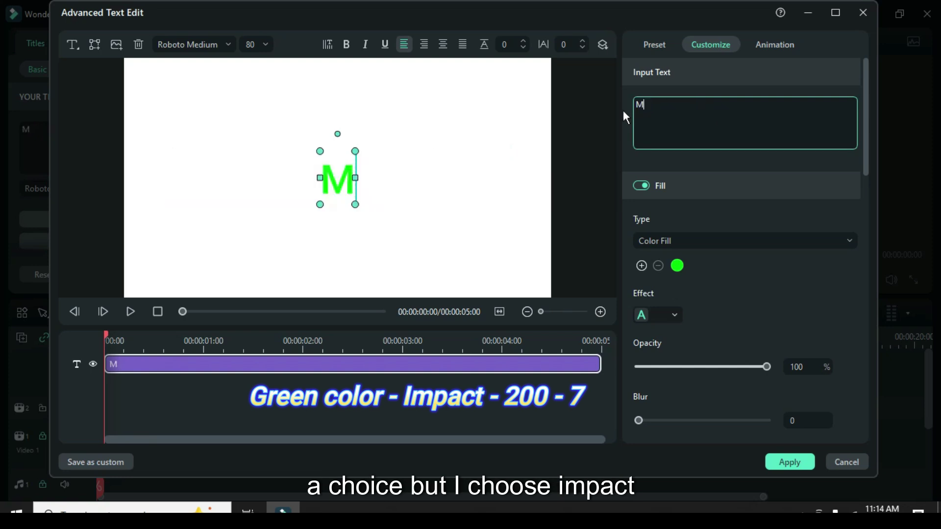
text(EDICINE)
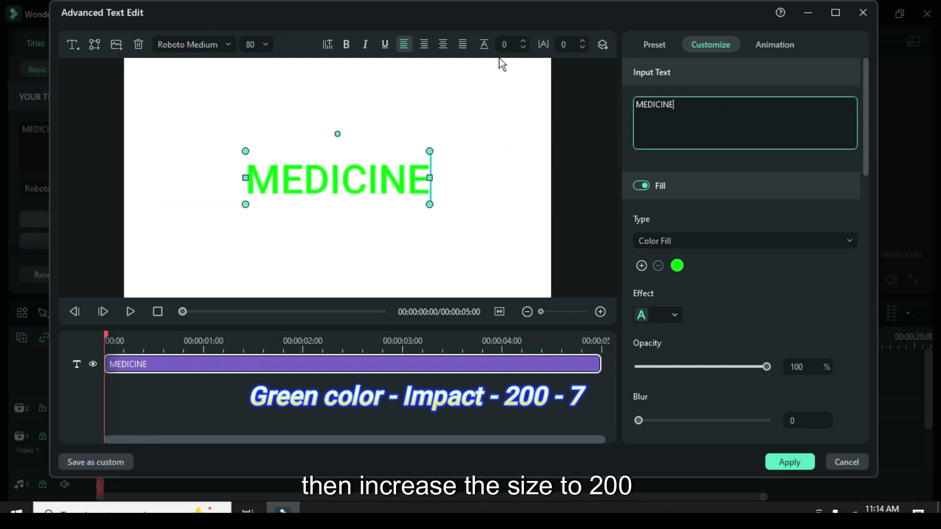
click(191, 44)
text(I)
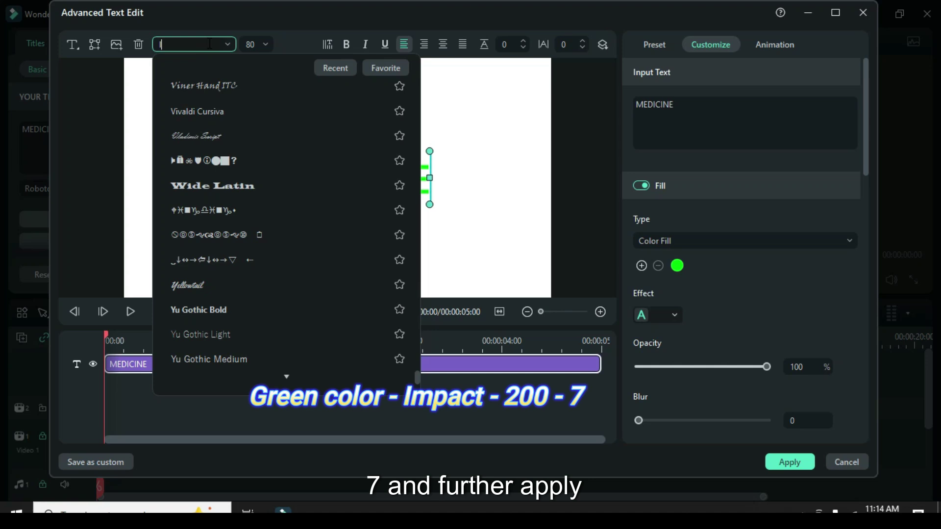
text(M)
click(175, 107)
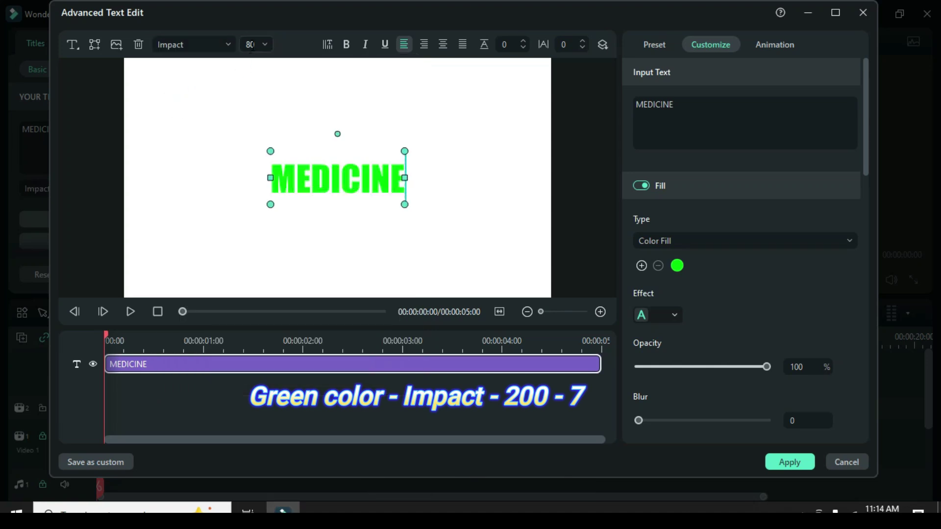
text(200)
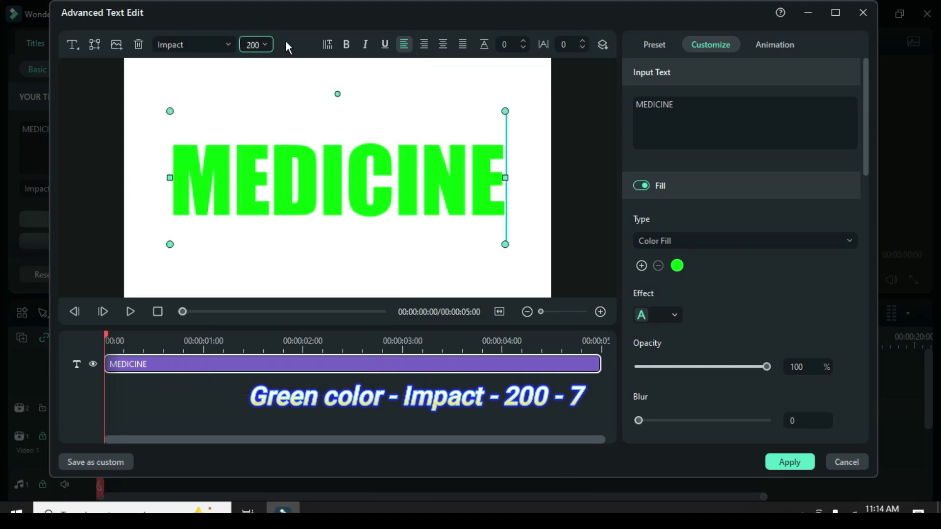
text(7)
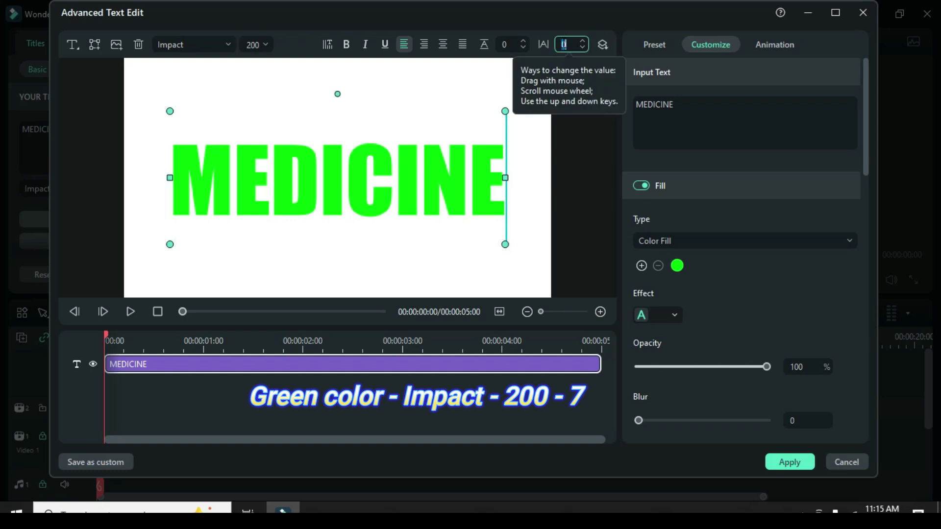
click(788, 463)
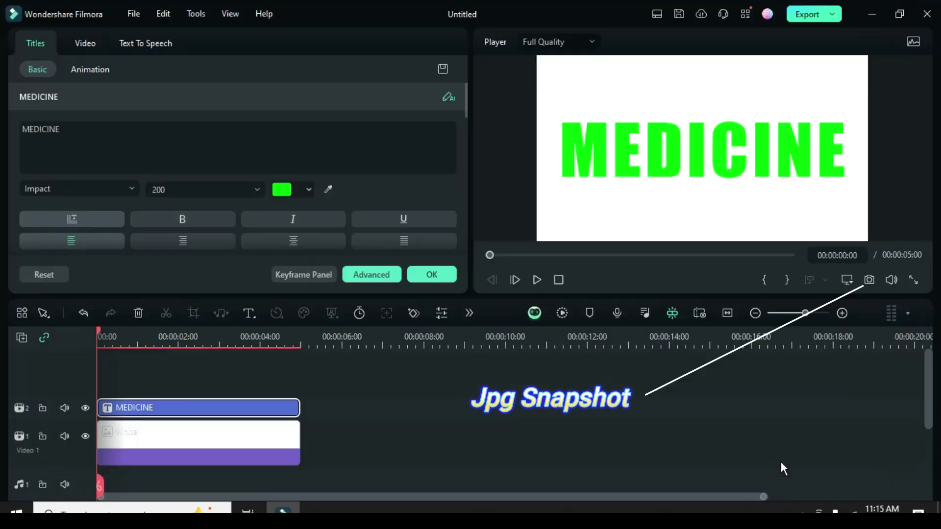
Step: Close the title editor and save a snapshot of the MEDICINE frame to project media
click(434, 276)
click(39, 52)
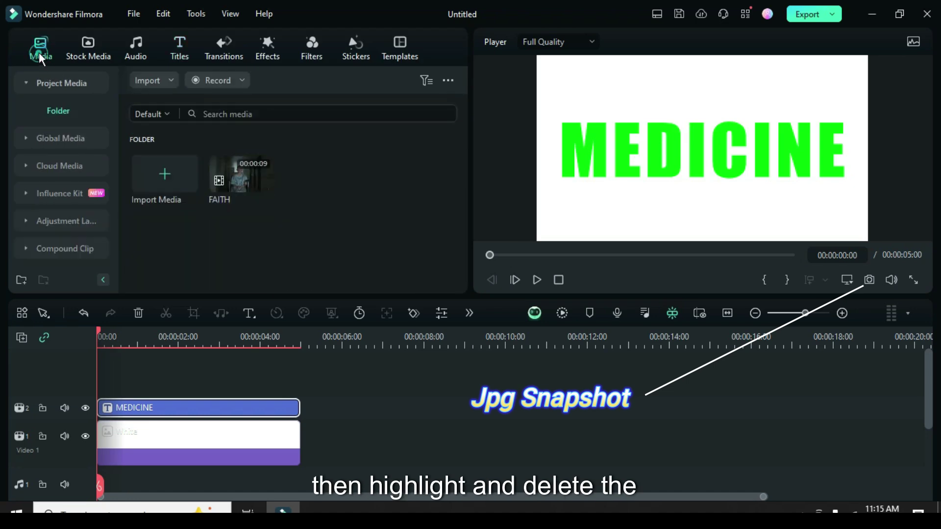
click(868, 280)
click(539, 280)
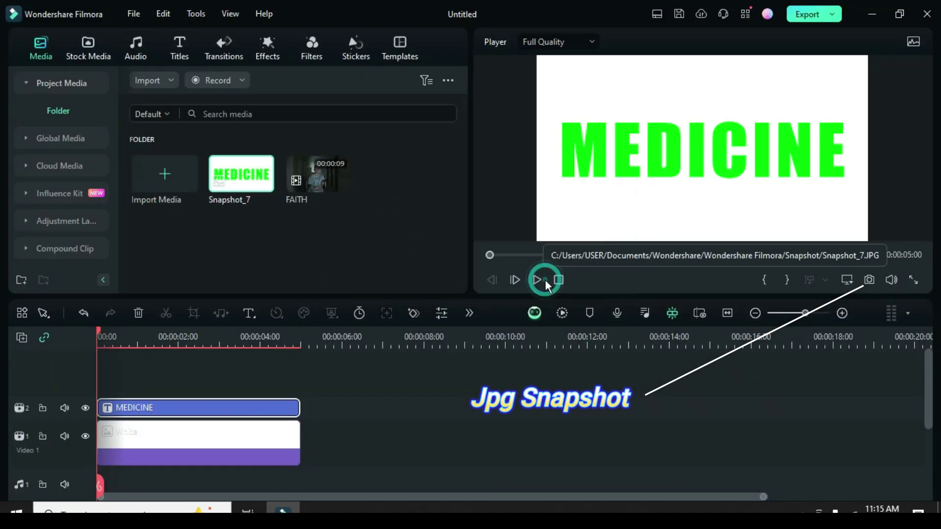
Step: Replace both clips with the FAITH video on Video 1 and Snapshot_7 on Video 2
drag(315, 466, 262, 411)
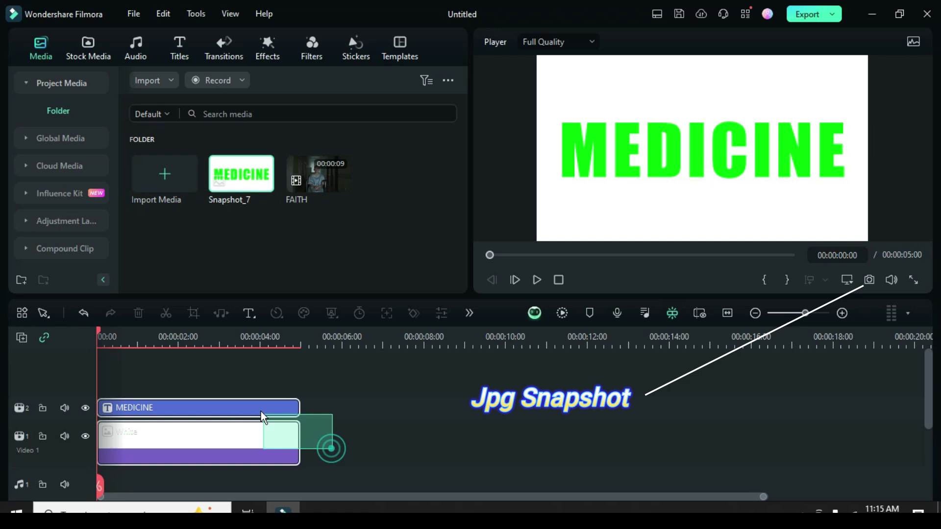
click(136, 316)
drag(305, 173, 127, 440)
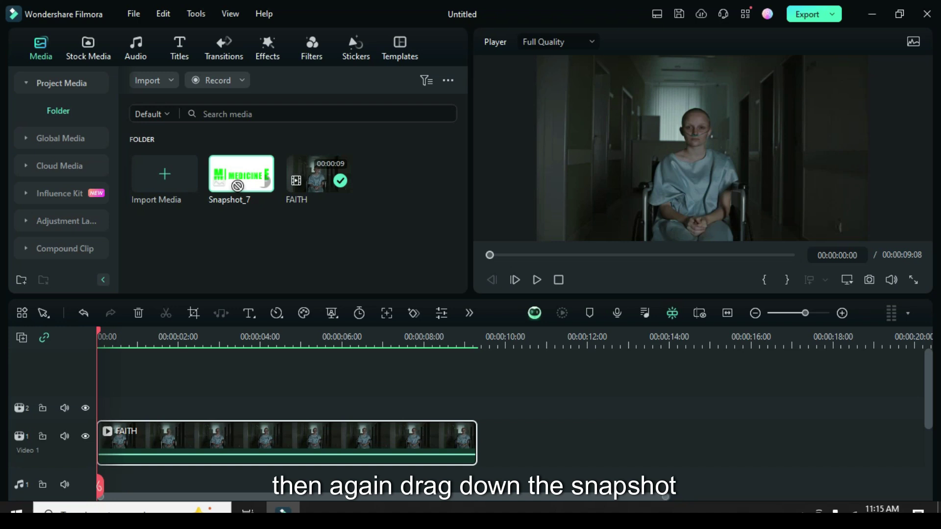
drag(242, 174, 116, 404)
Step: Make the timeline tracks taller and stretch the snapshot to the FAITH video's length
click(21, 338)
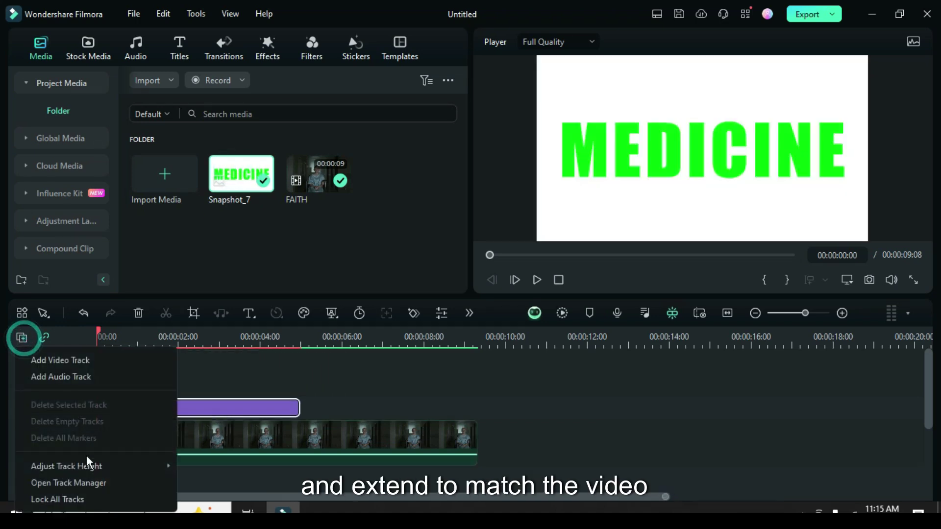
click(91, 463)
click(198, 501)
drag(296, 418, 476, 423)
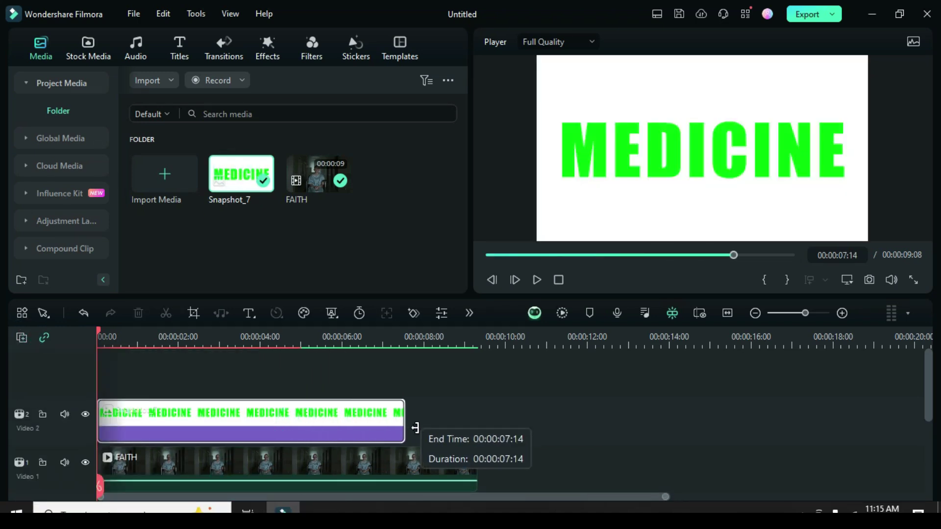
Step: Turn on chroma key for the snapshot to remove its green text
double_click(255, 419)
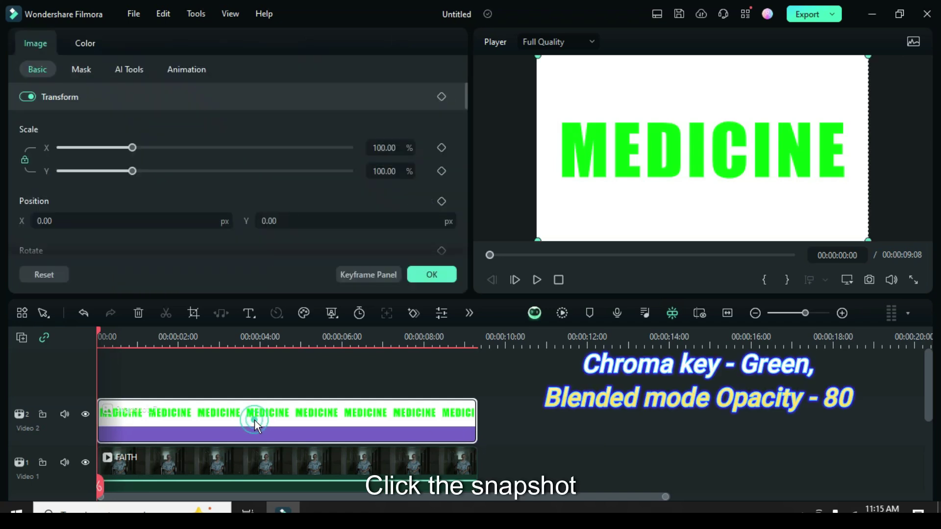
click(127, 69)
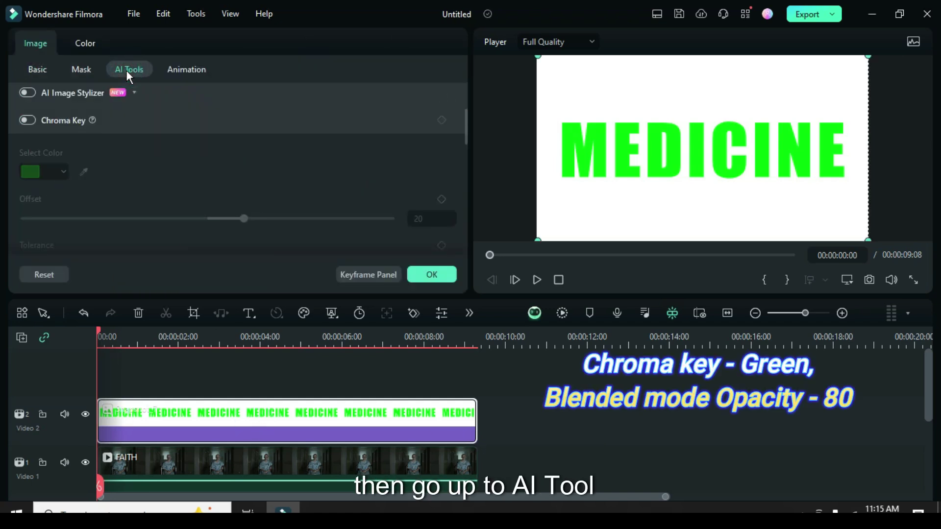
click(31, 120)
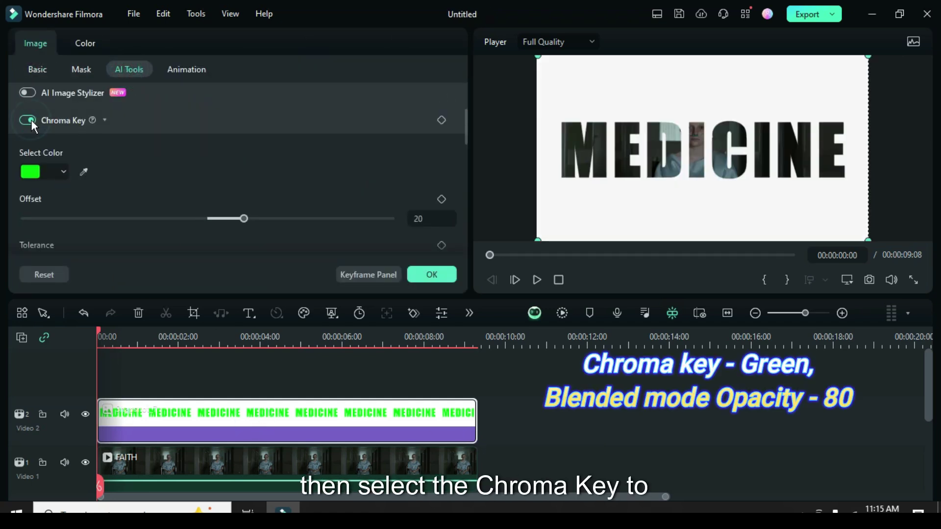
Step: Set the snapshot's compositing opacity to 80 in the basic image settings
click(39, 69)
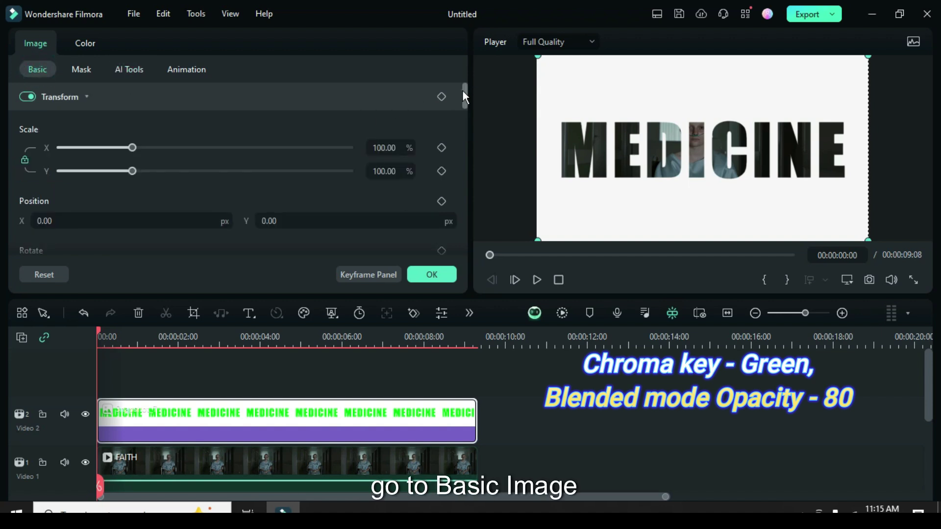
drag(462, 90, 461, 131)
double_click(427, 192)
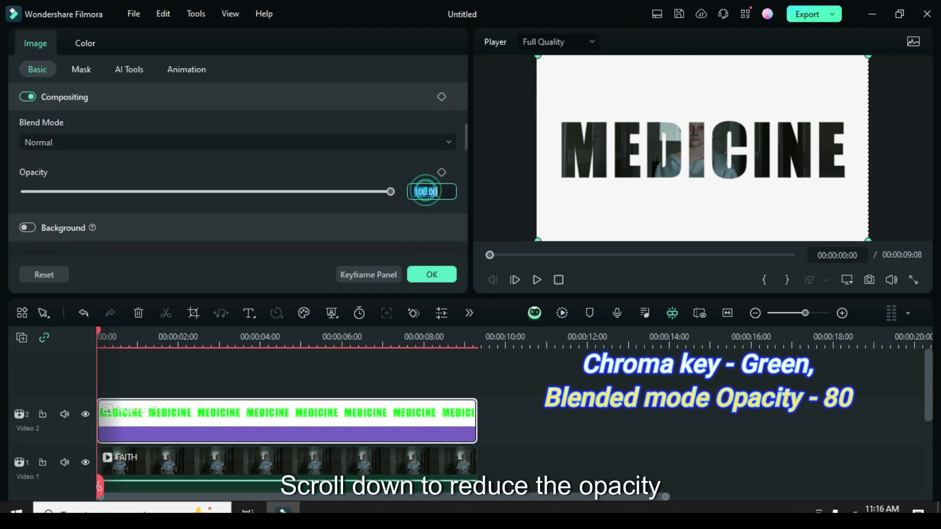
text(80)
key(Return)
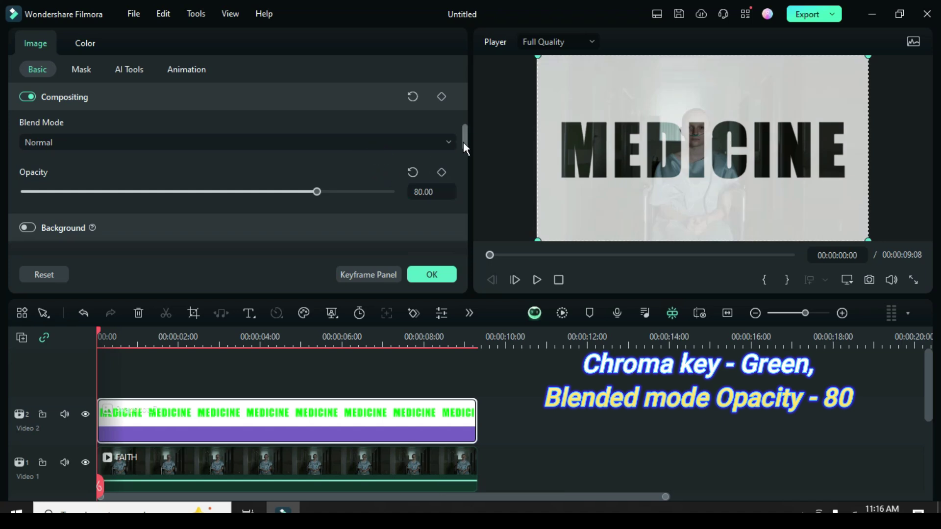
drag(463, 142, 466, 90)
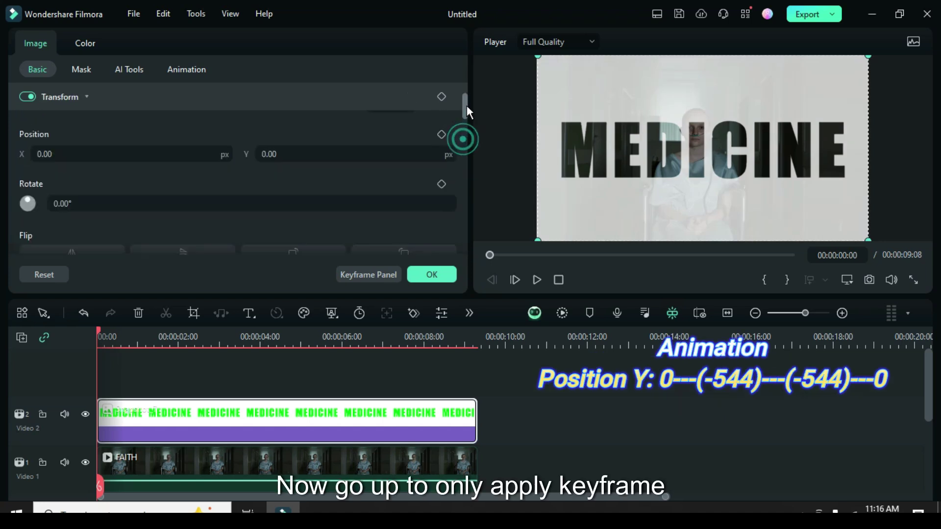
Step: Keyframe the transform at 0 s, then at 3 s with Position Y -544
click(440, 96)
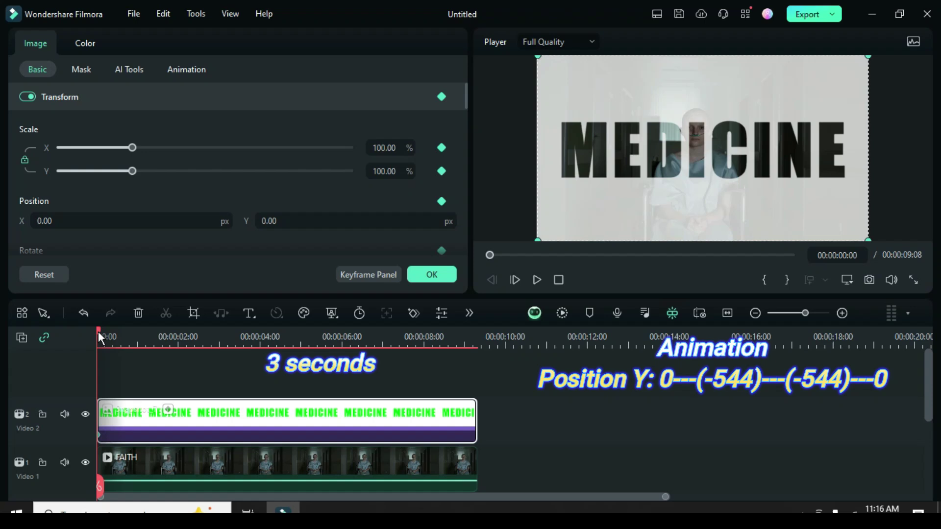
drag(98, 335, 219, 359)
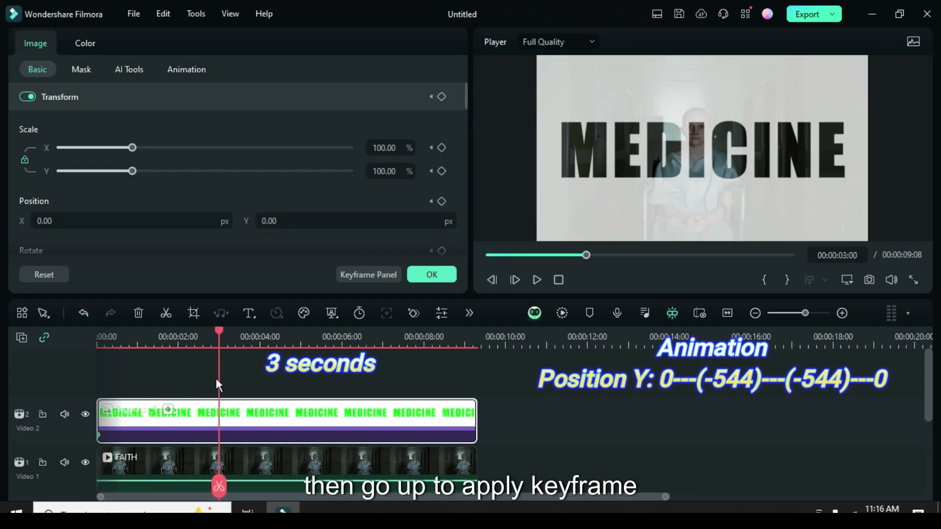
click(441, 97)
double_click(269, 221)
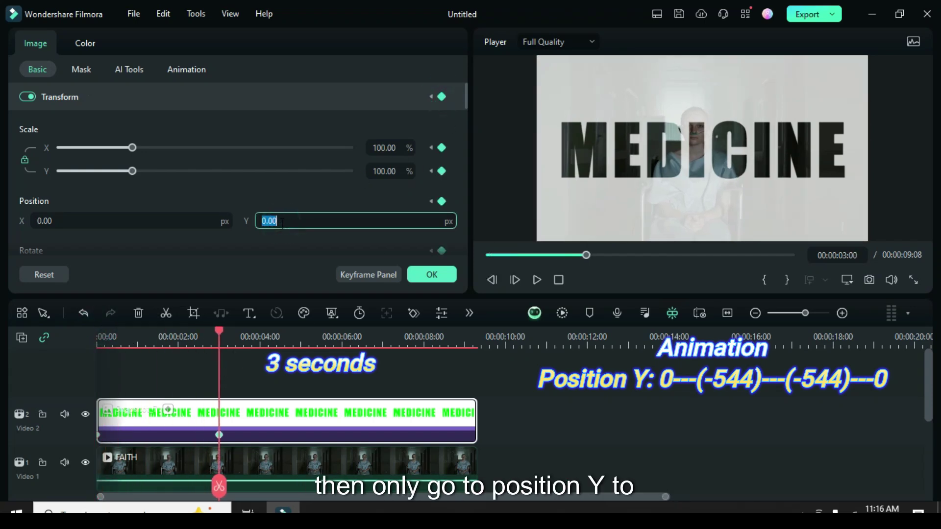
text(-544)
key(Return)
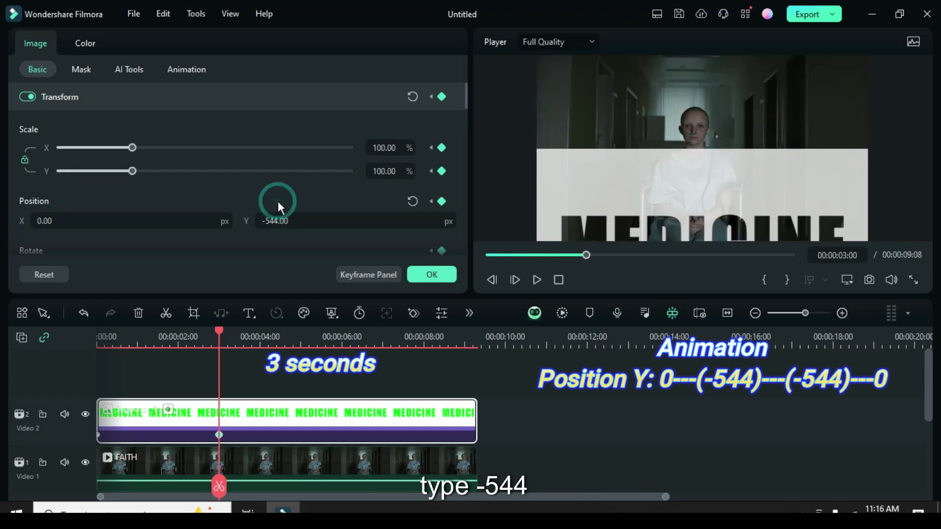
Step: Add a 9-second transform keyframe with Position Y reset to 0
drag(218, 337, 466, 346)
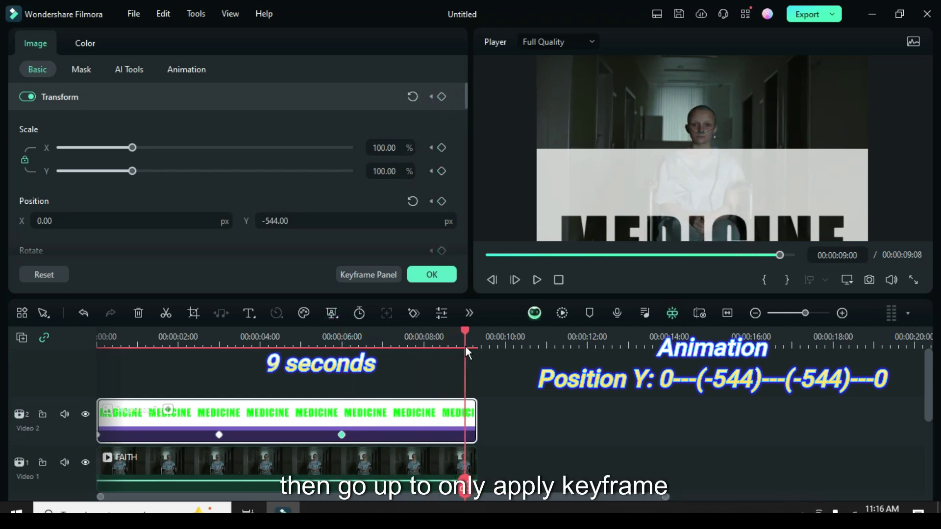
click(442, 96)
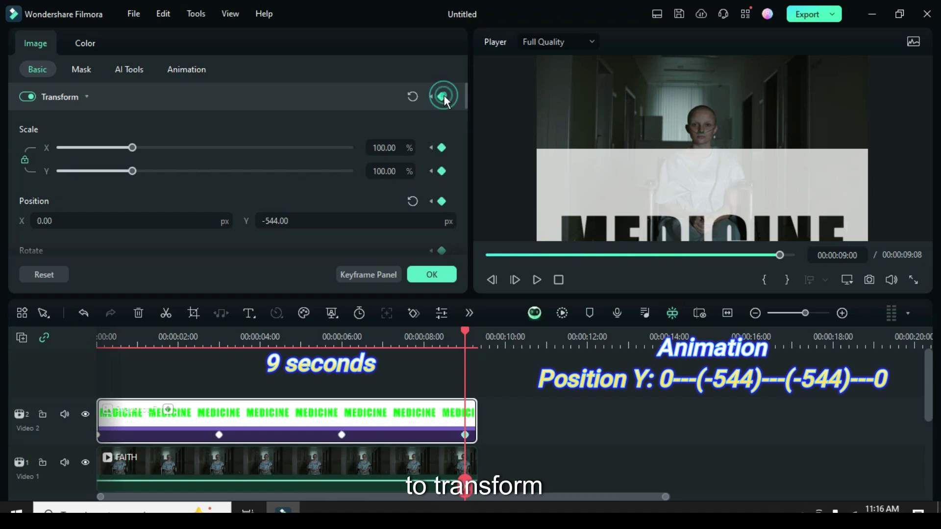
click(412, 202)
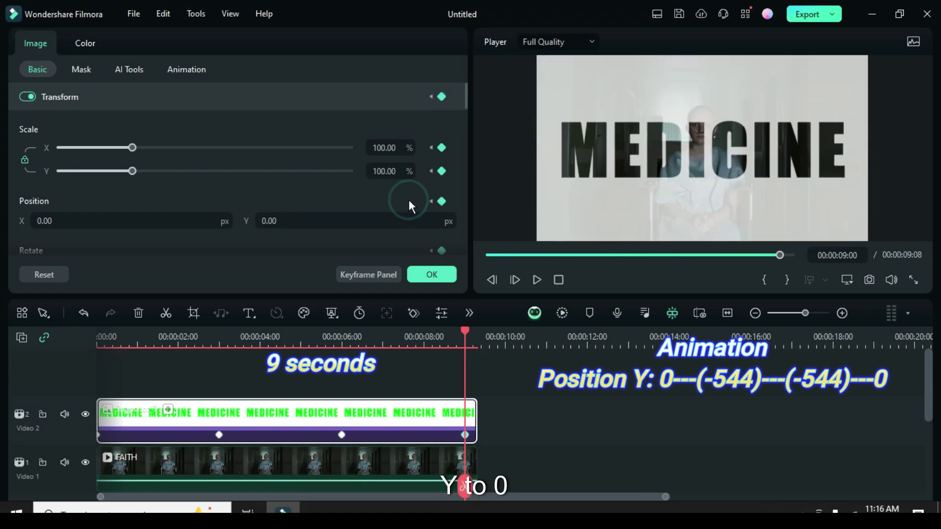
Step: At the clip start, apply a Linear mask rotated 90°
click(100, 435)
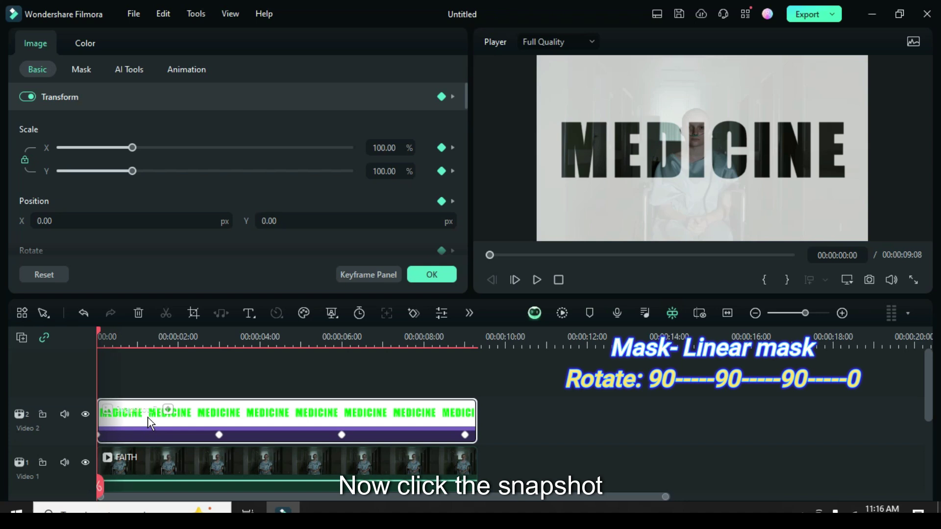
click(81, 69)
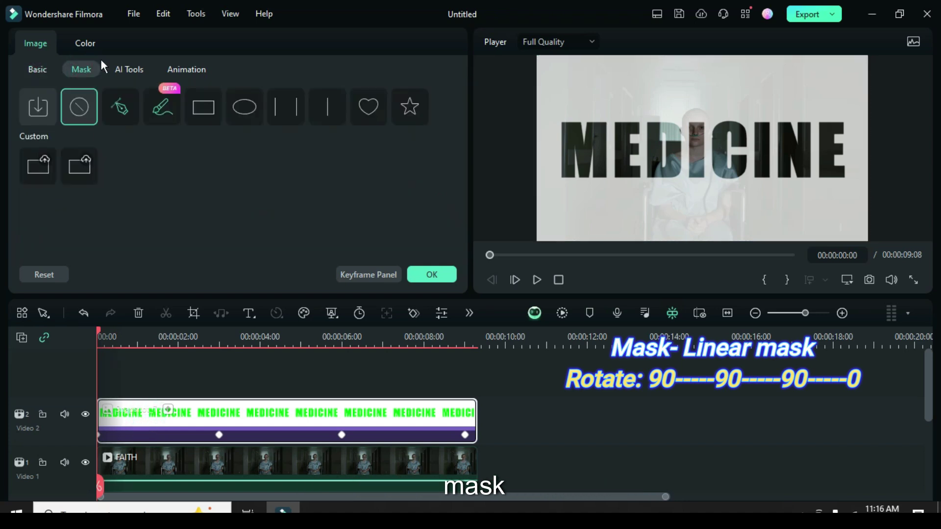
click(325, 108)
drag(464, 126, 465, 170)
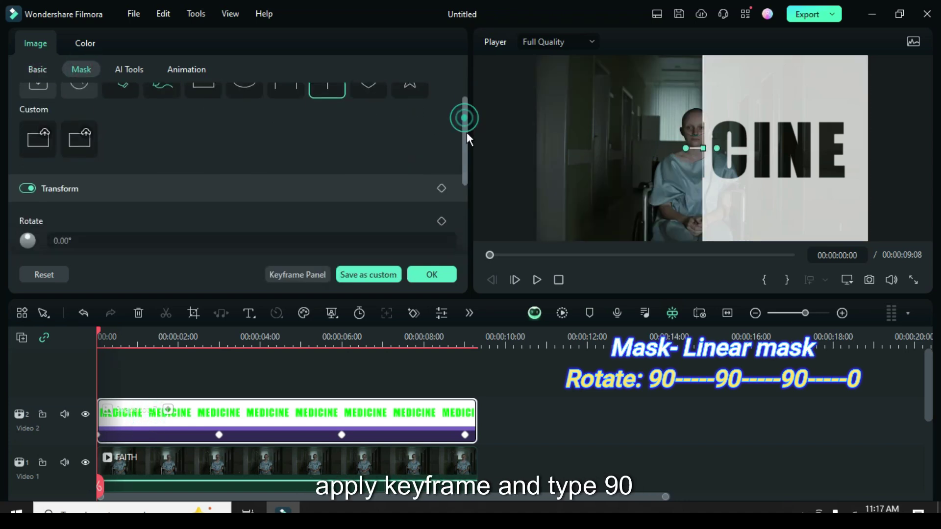
double_click(63, 169)
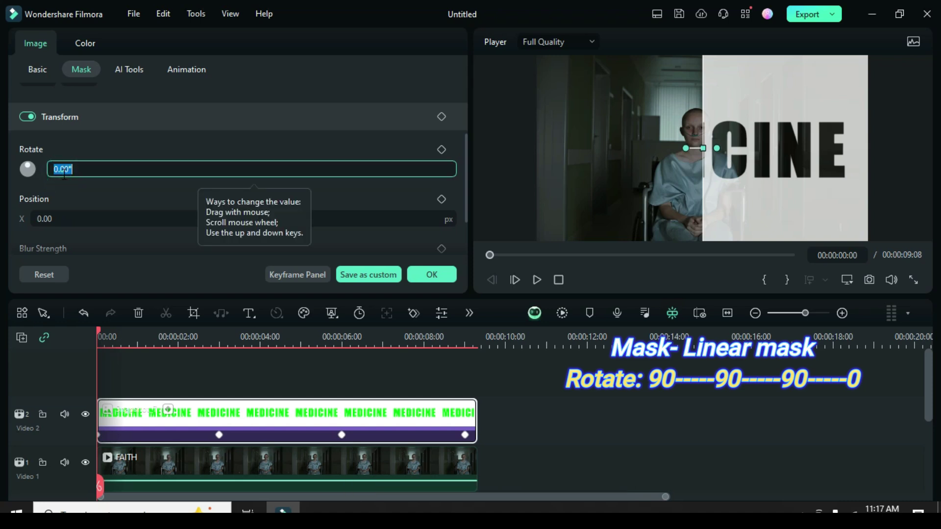
text(90)
key(Return)
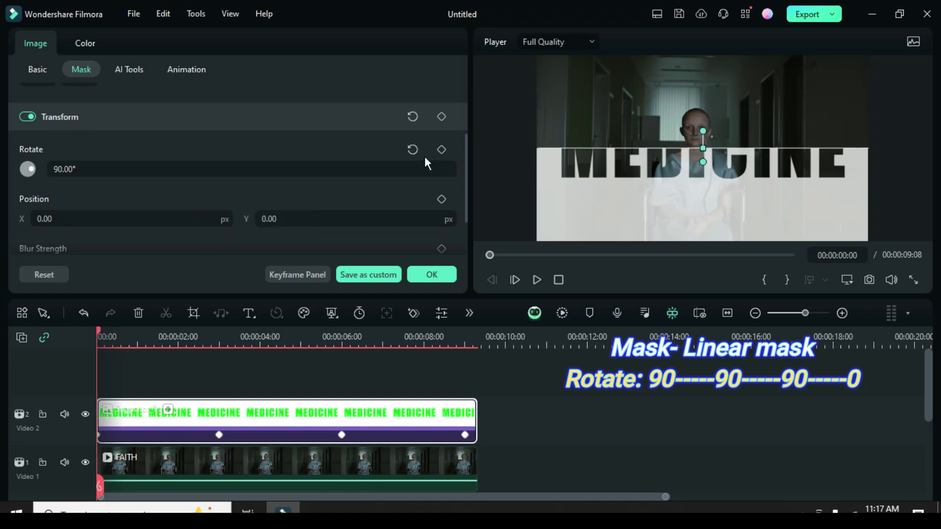
Step: Add mask rotation keyframes at 3 s and 6 s, and reset rotation to 0° at 9 s
click(218, 434)
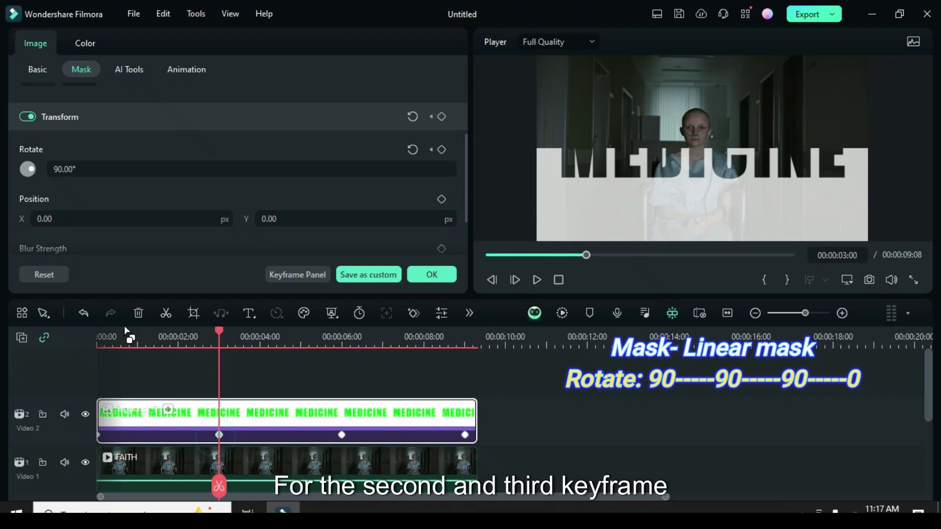
click(441, 150)
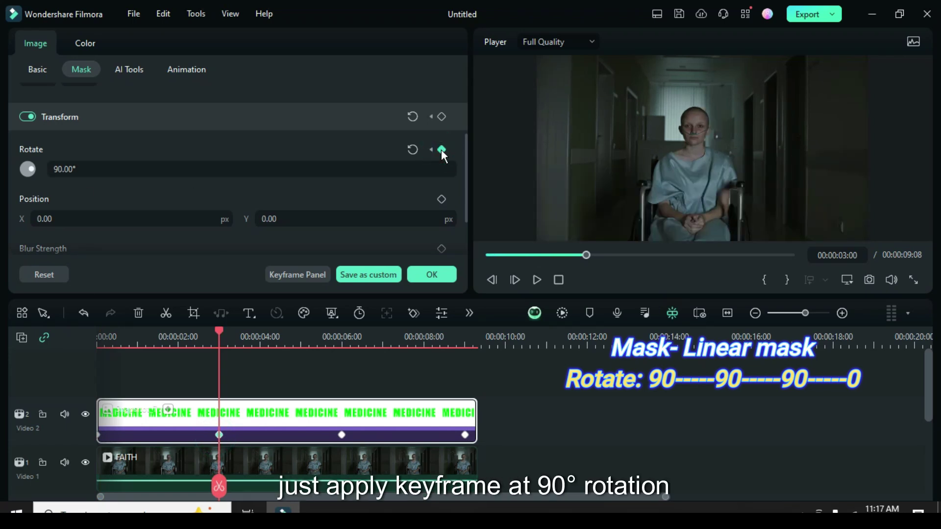
click(341, 434)
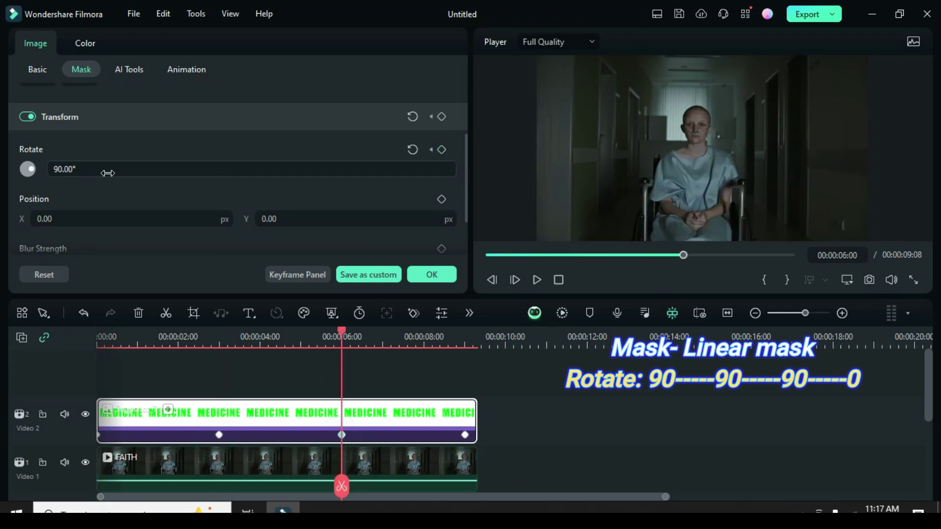
click(465, 435)
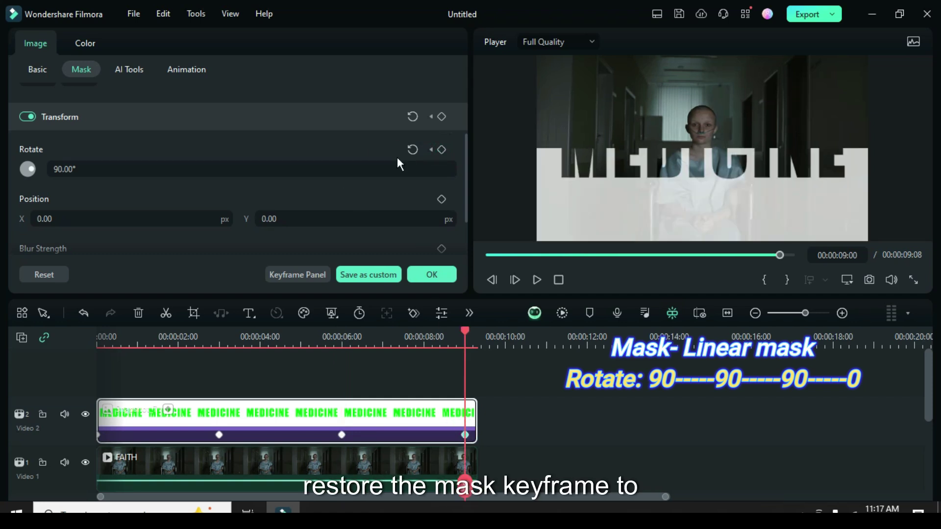
click(412, 149)
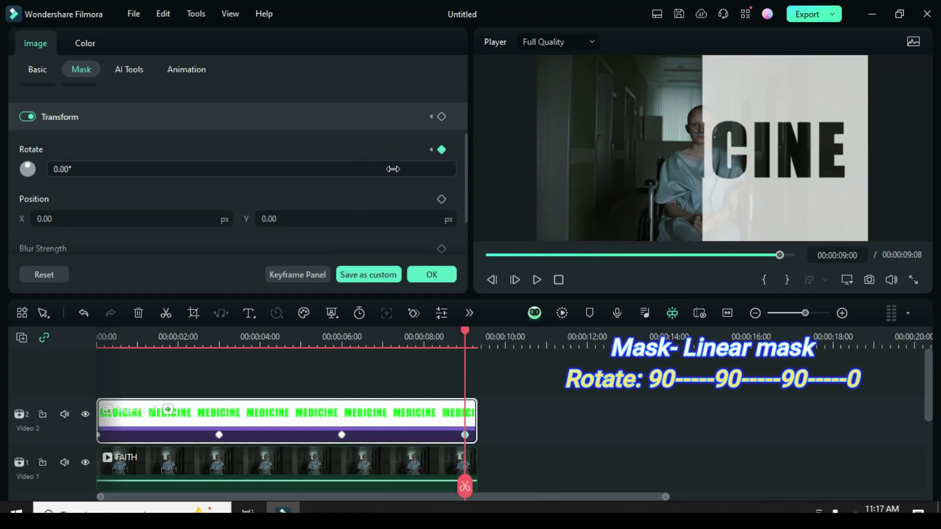
Step: Confirm the mask settings and preview the animated overlay from the start
click(489, 255)
click(431, 275)
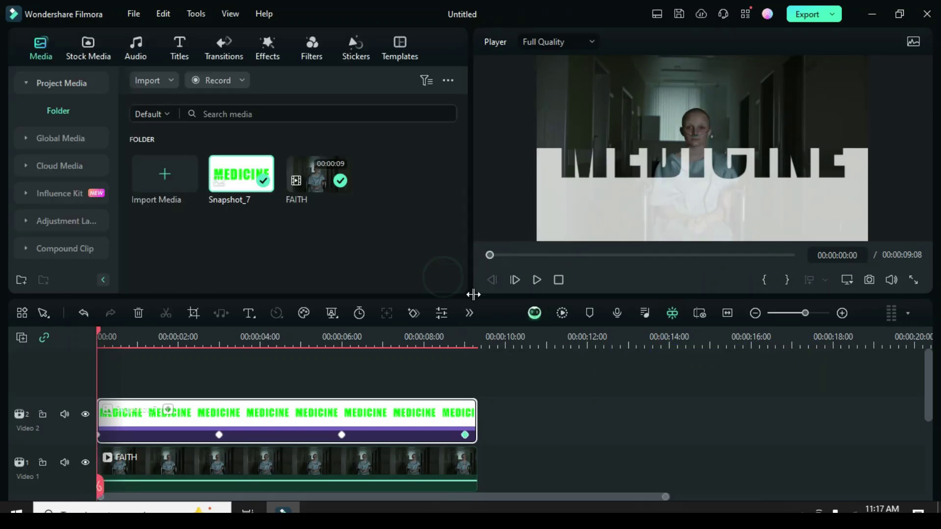
click(562, 312)
click(537, 280)
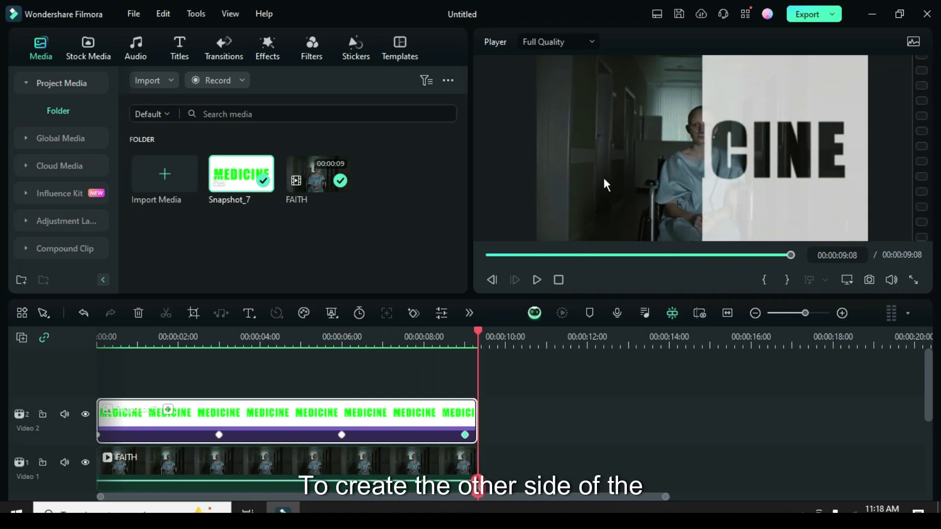
click(487, 255)
Step: Copy the overlay clip, add a Video 3 track, and paste the clip onto it
right_click(295, 417)
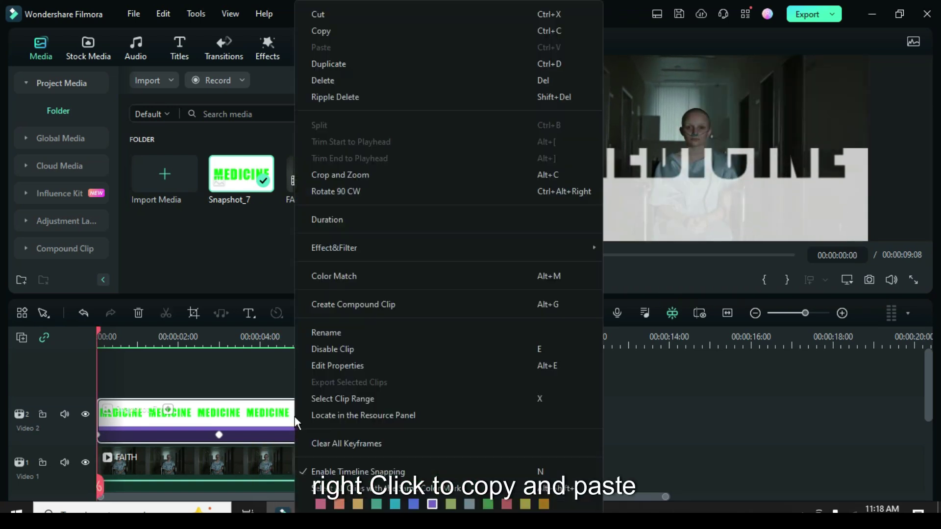
click(322, 31)
right_click(23, 337)
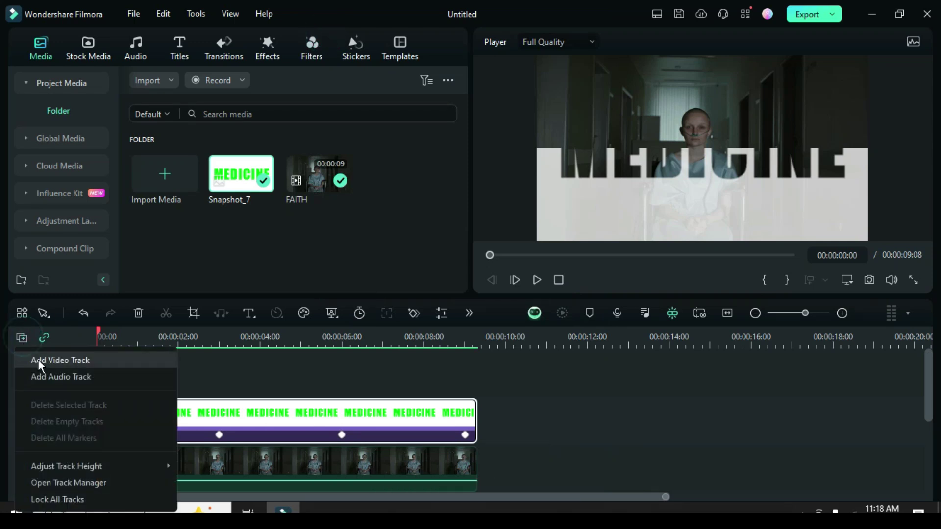
click(56, 360)
right_click(279, 411)
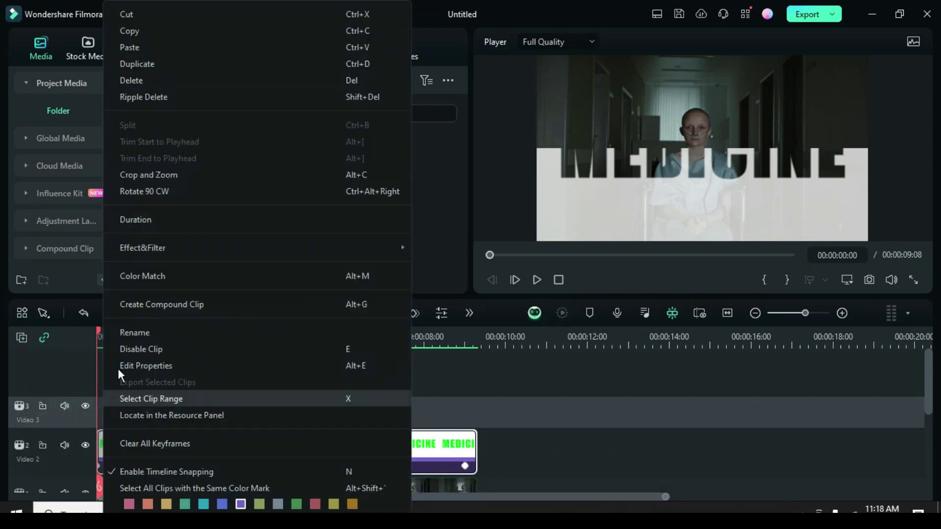
click(151, 46)
Step: Set the copied clip's mask rotation to -90° at the 0 s and 3 s keyframes
double_click(219, 434)
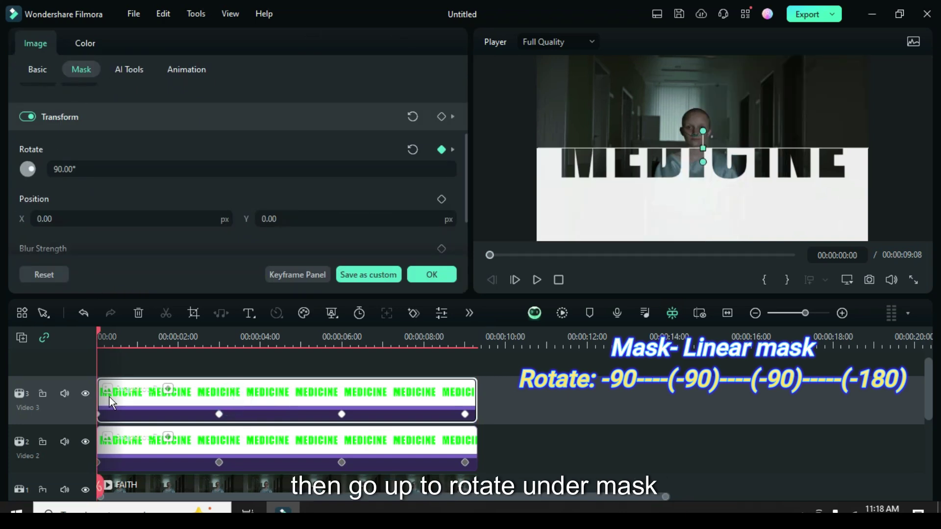
double_click(65, 170)
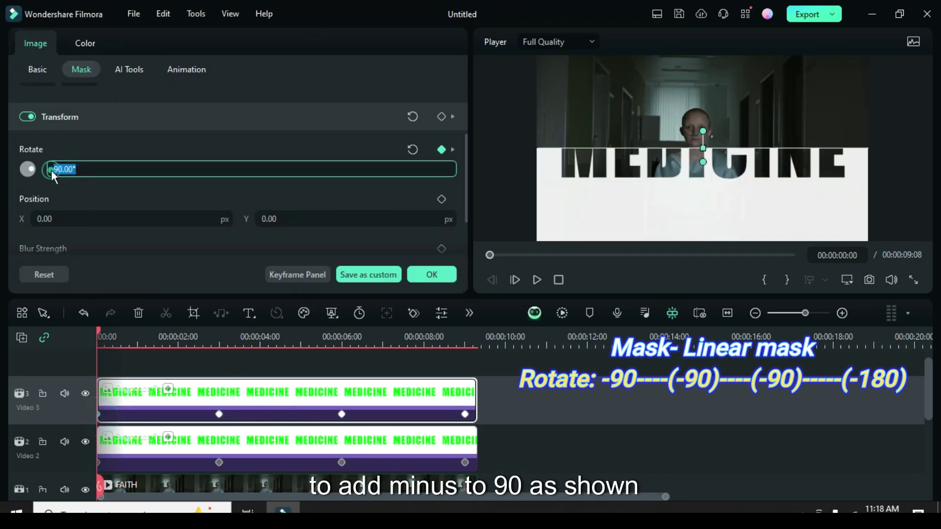
text(-90)
click(81, 151)
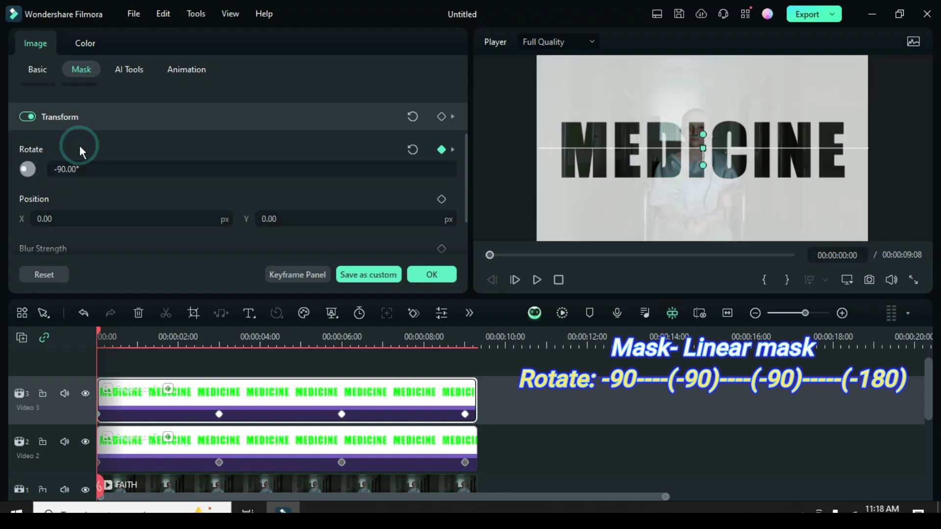
click(219, 416)
double_click(64, 169)
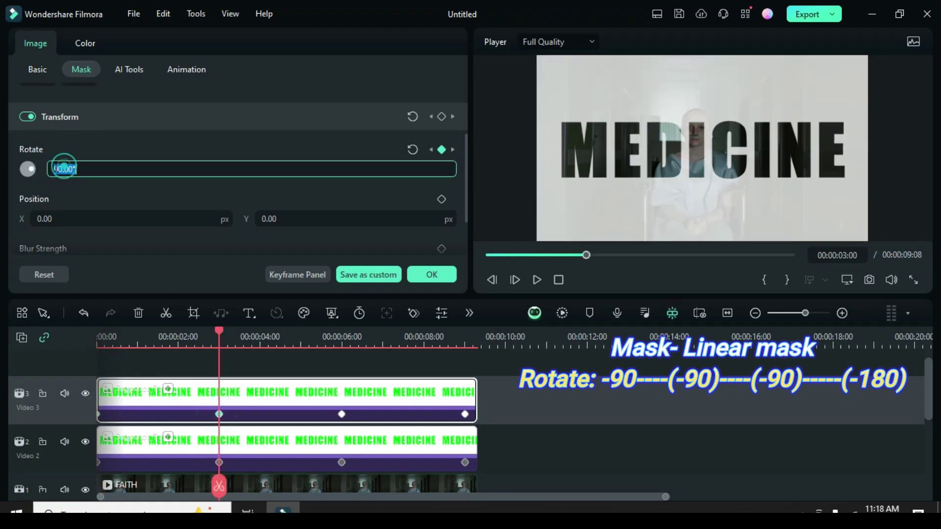
click(54, 168)
text(-90)
click(69, 149)
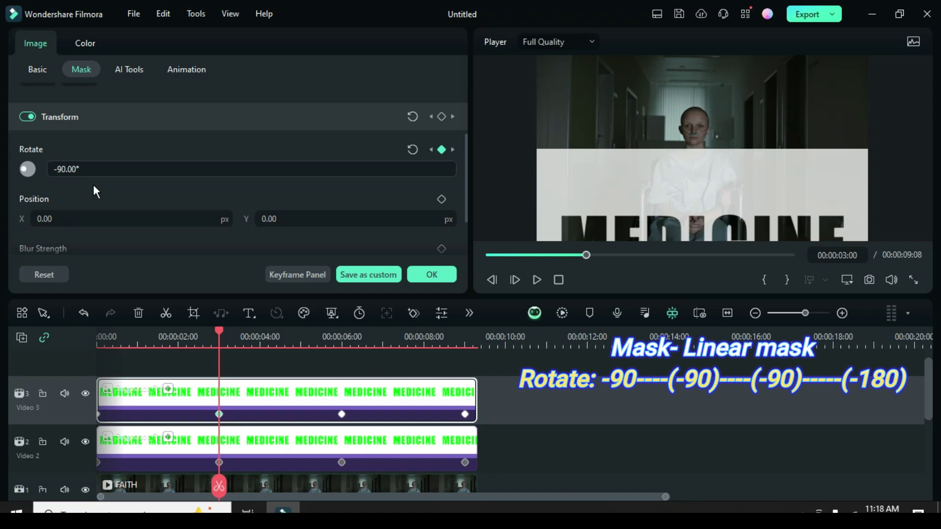
Step: Set the mask rotation to -90° at the 6 s keyframe and -180° at 9 s
click(342, 415)
double_click(59, 169)
click(55, 168)
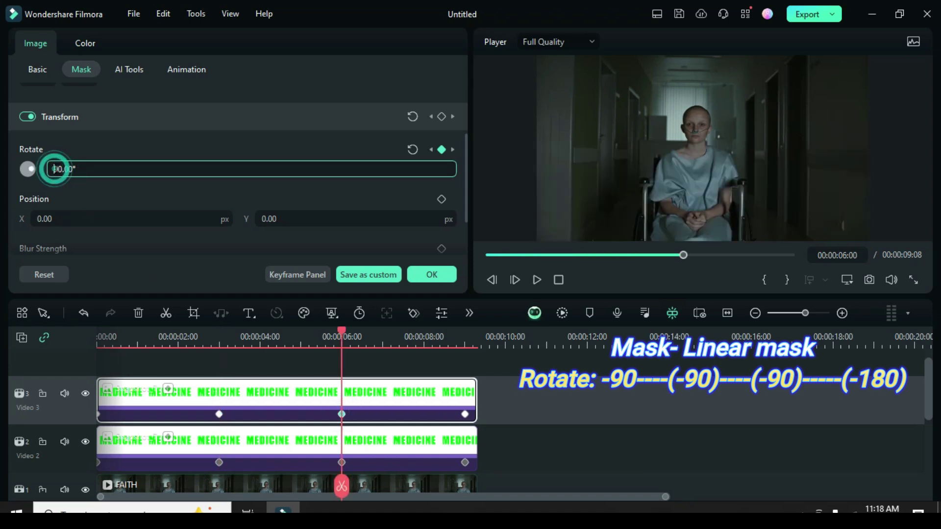
text(-90)
click(67, 152)
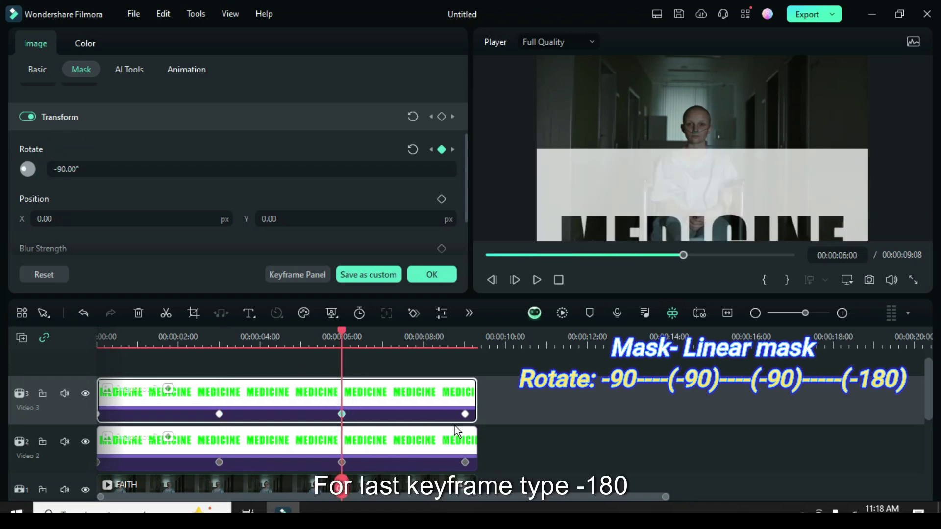
click(464, 415)
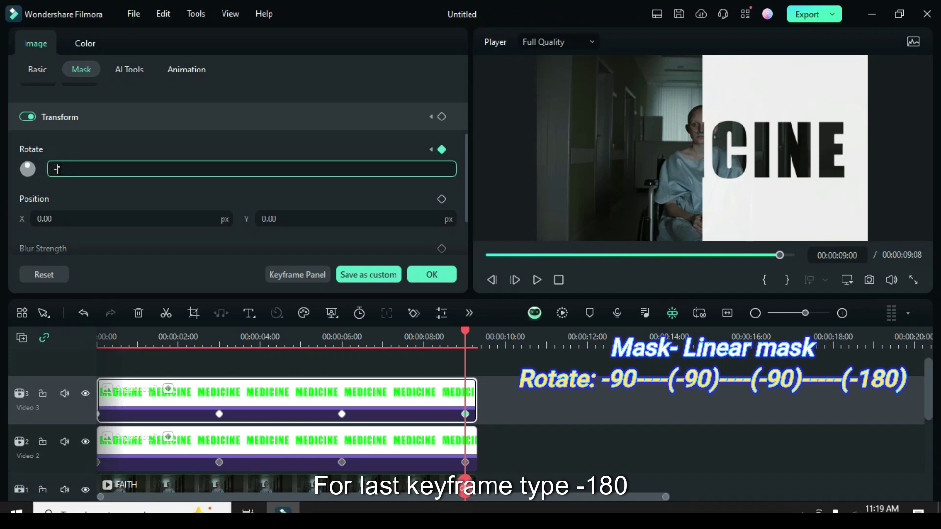
text(80)
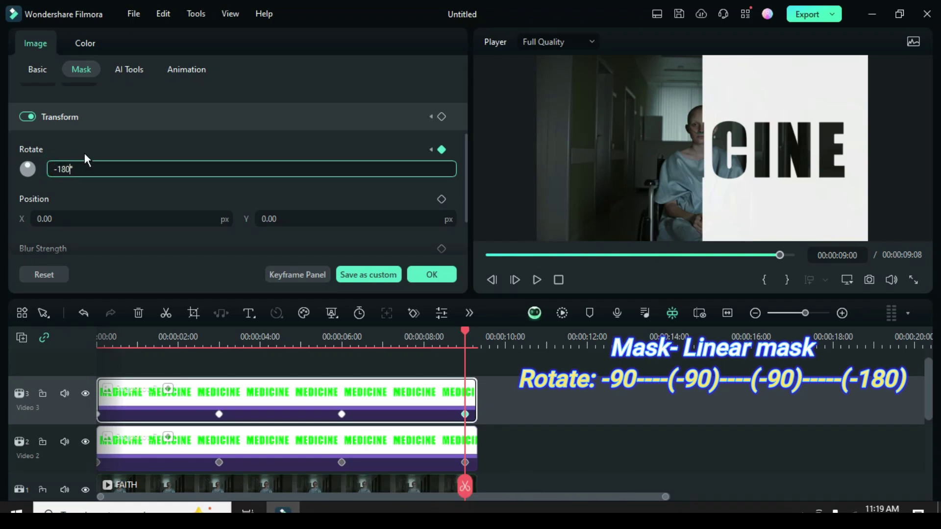
key(Return)
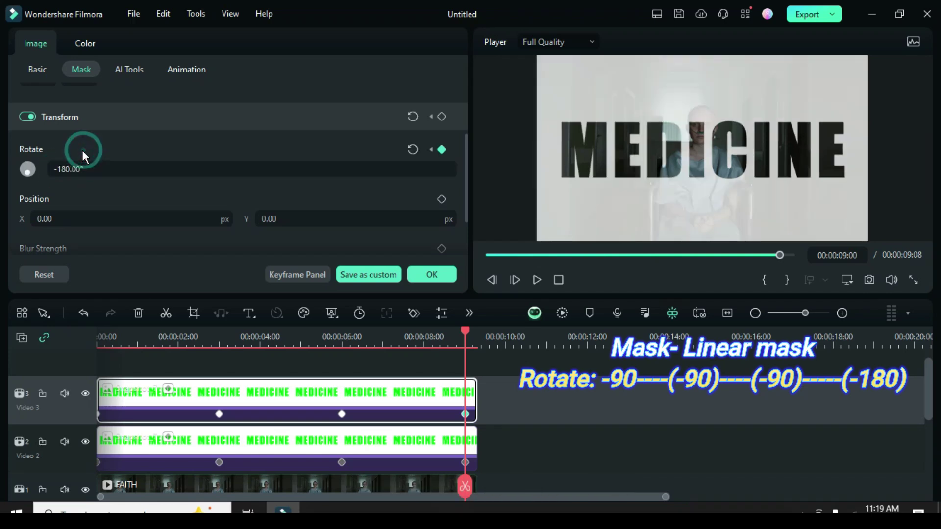
Step: Change Position Y from -544 to 544 at the top layer's 3 s and 6 s keyframes
click(38, 69)
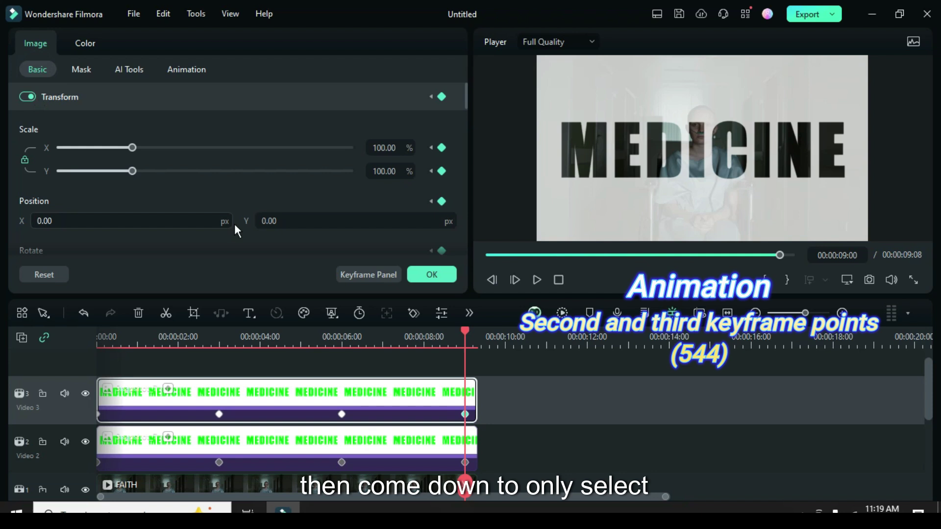
click(220, 416)
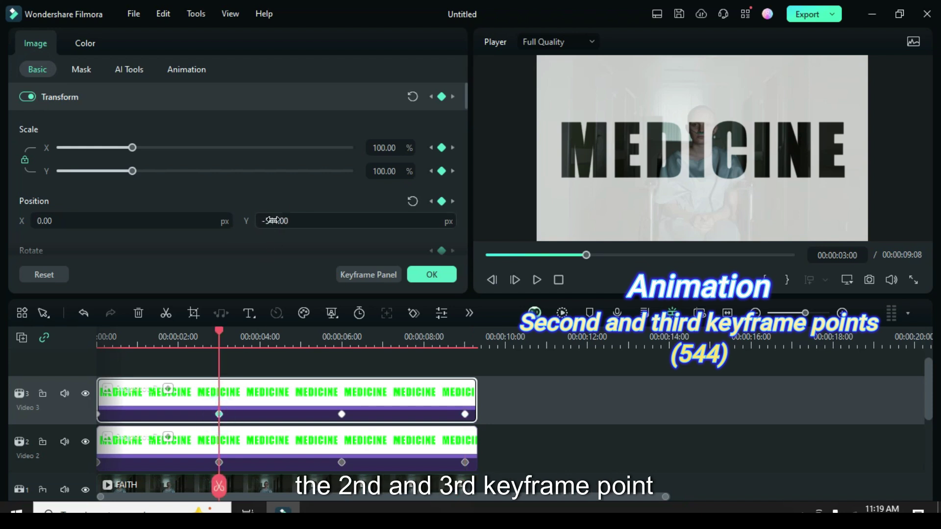
key(Return)
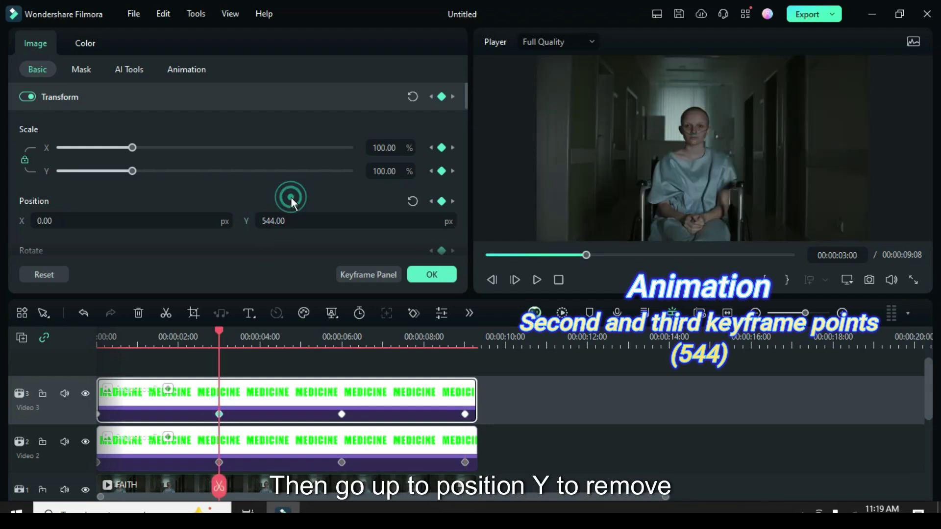
click(342, 416)
key(BackSpace)
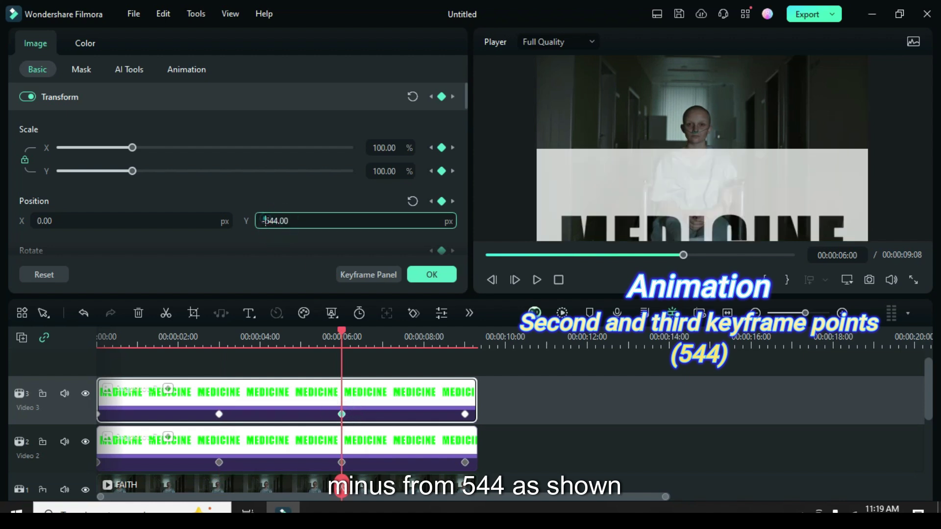
key(Delete)
click(270, 203)
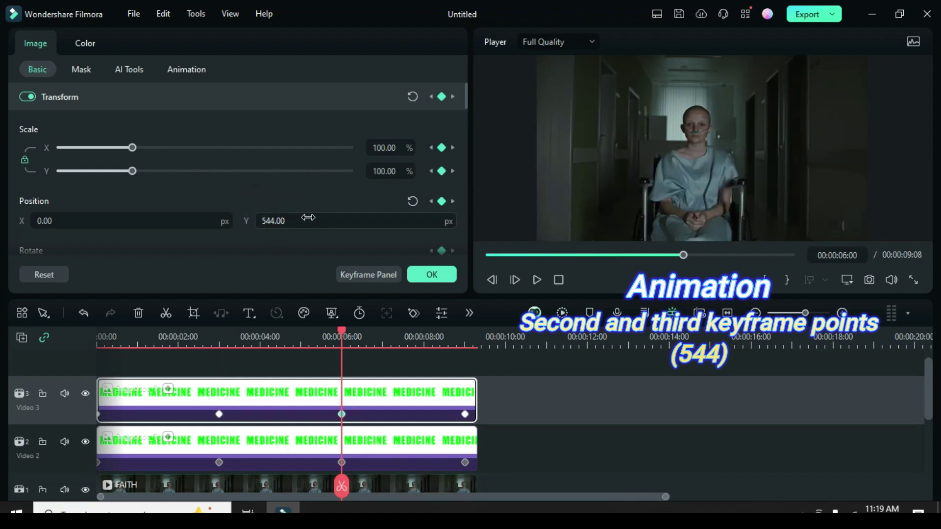
Step: In the keyframe graph, give all of the top layer's keyframes continuous-curve interpolation
click(367, 274)
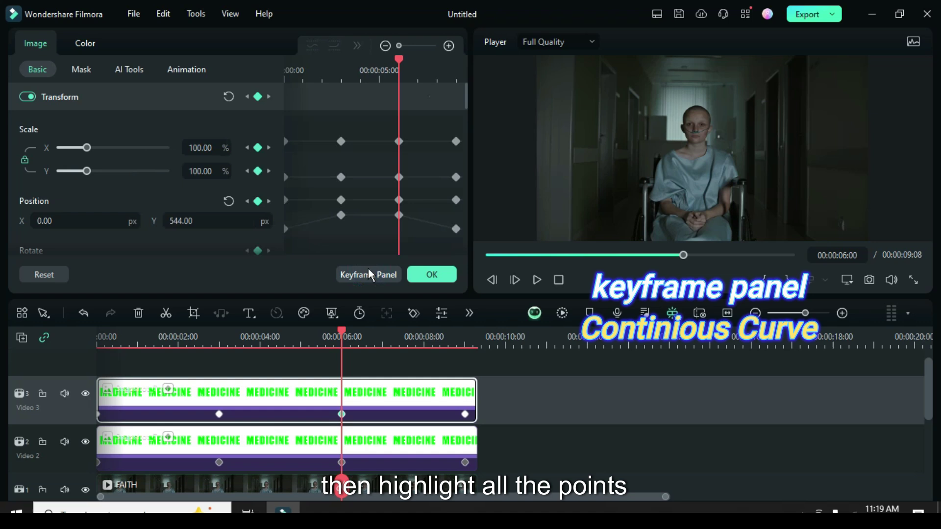
drag(289, 126, 464, 249)
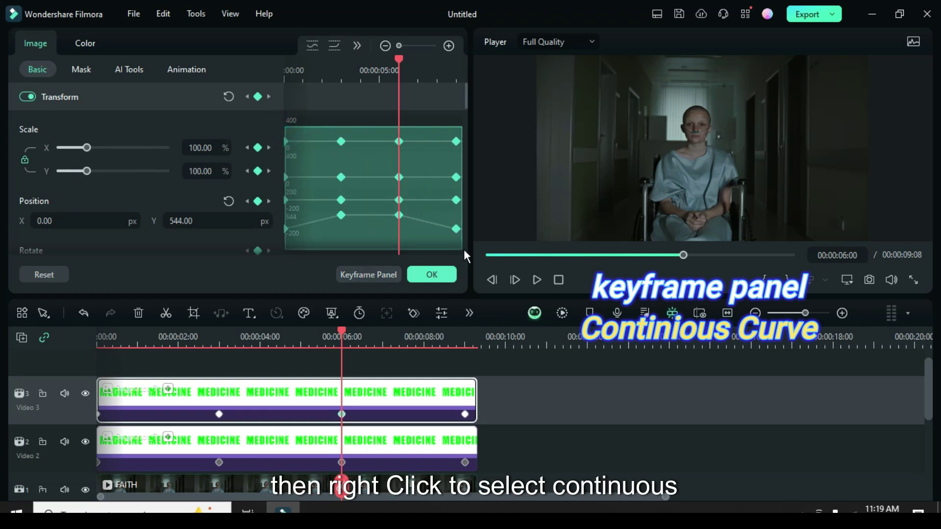
right_click(403, 147)
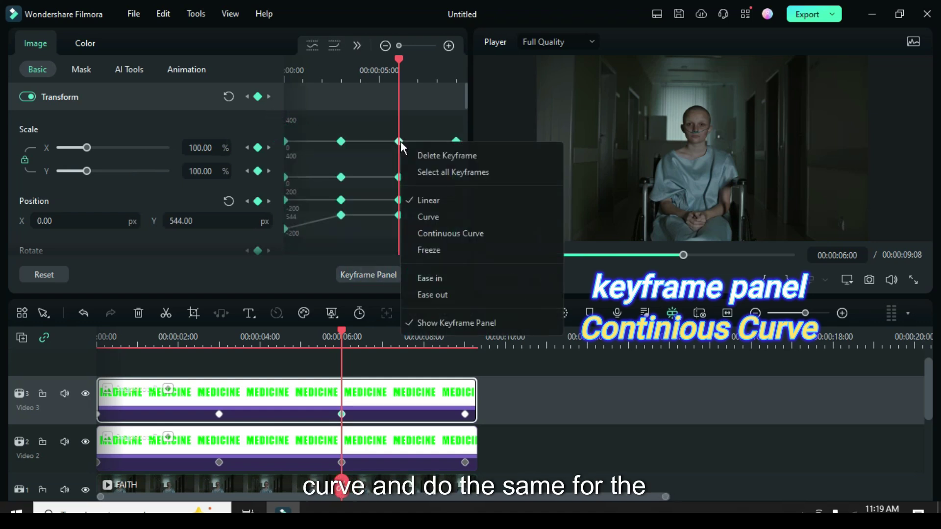
click(446, 229)
Step: Make all Video 2 layer keyframes continuous curves and close the keyframe graph
click(292, 445)
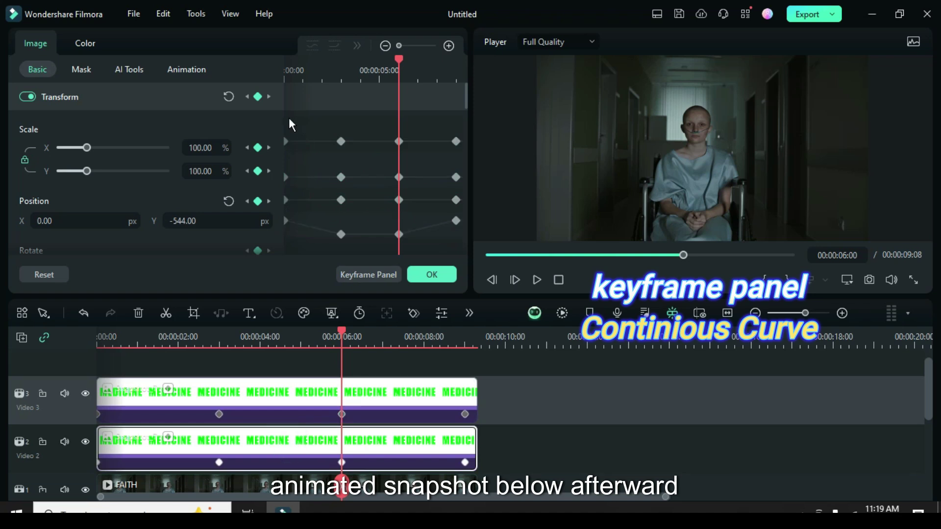
drag(289, 123, 460, 247)
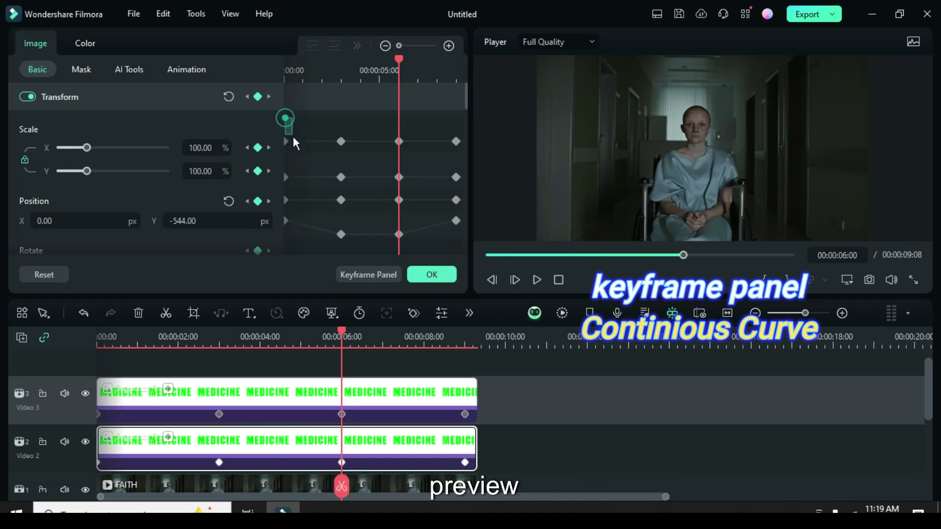
right_click(403, 144)
click(446, 234)
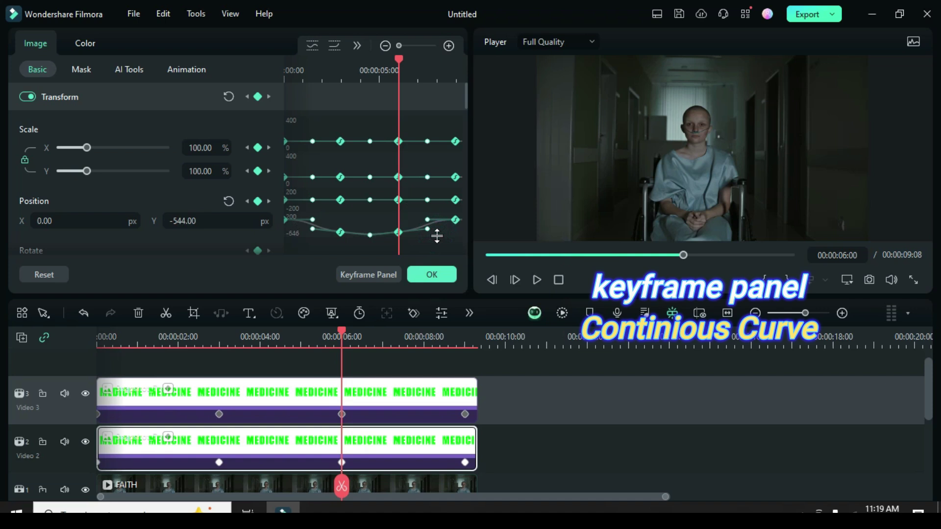
click(368, 274)
Step: Close the clip properties, return to 0 s, render the preview, and play it back
click(432, 274)
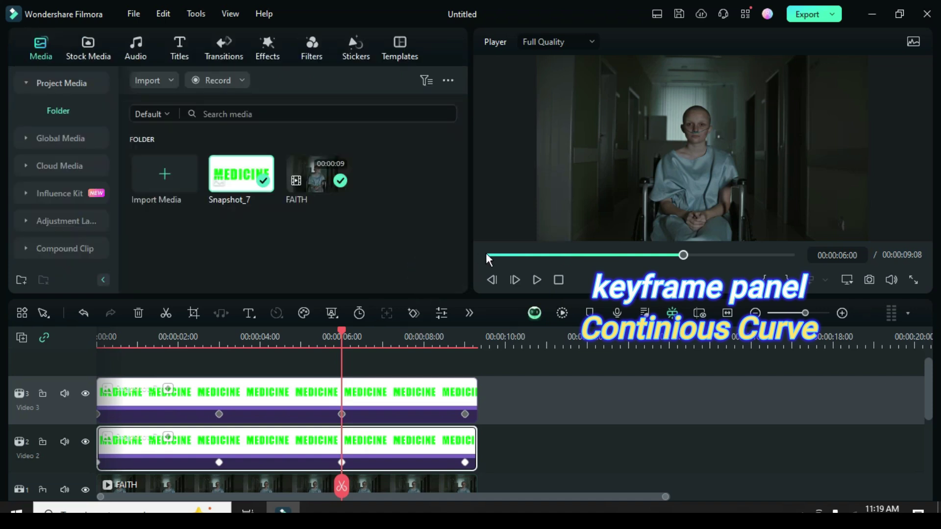
click(487, 256)
scroll(545, 362, up, 2)
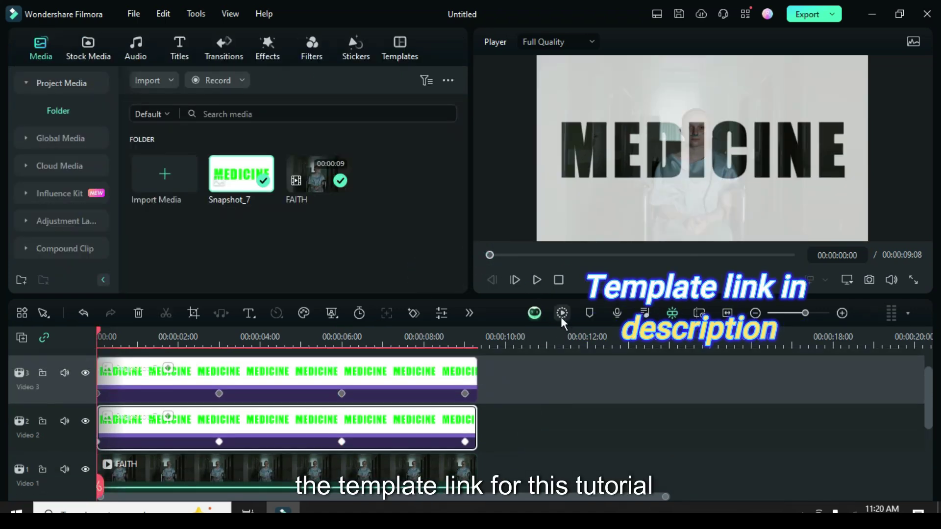
click(560, 315)
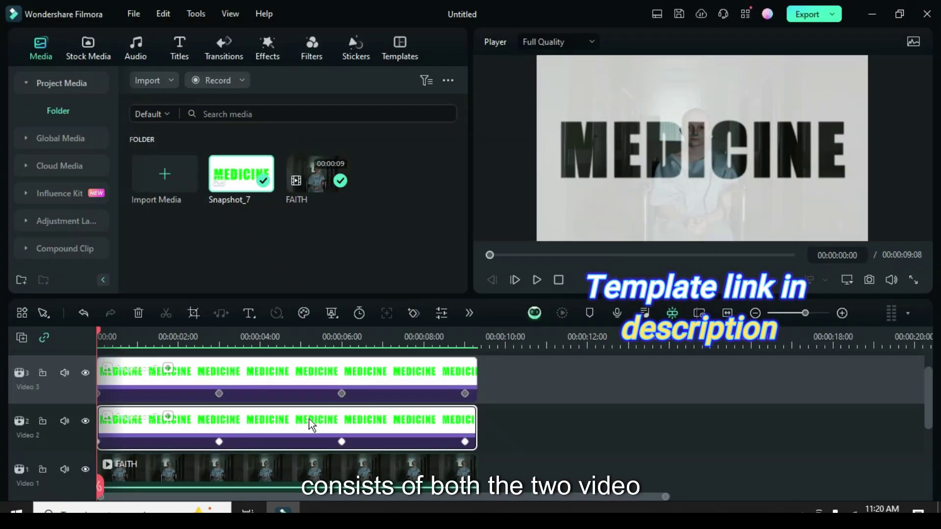
click(536, 280)
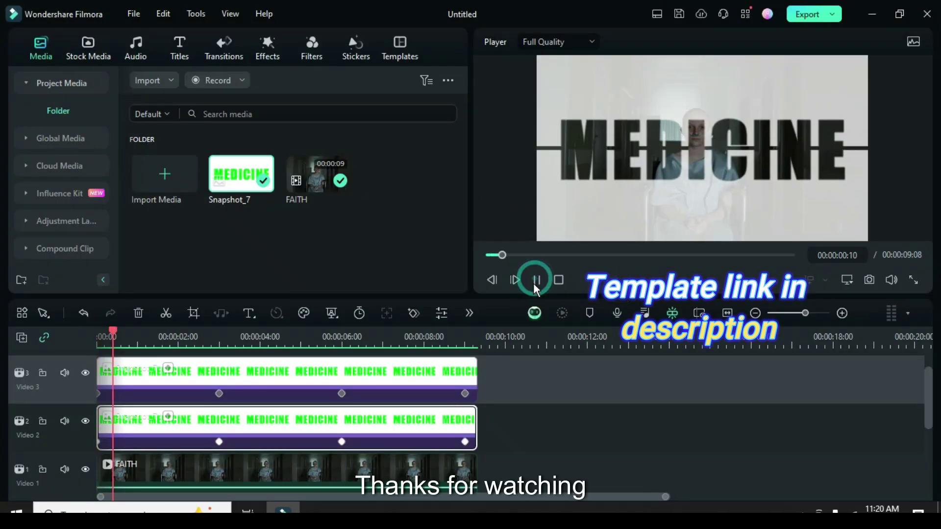